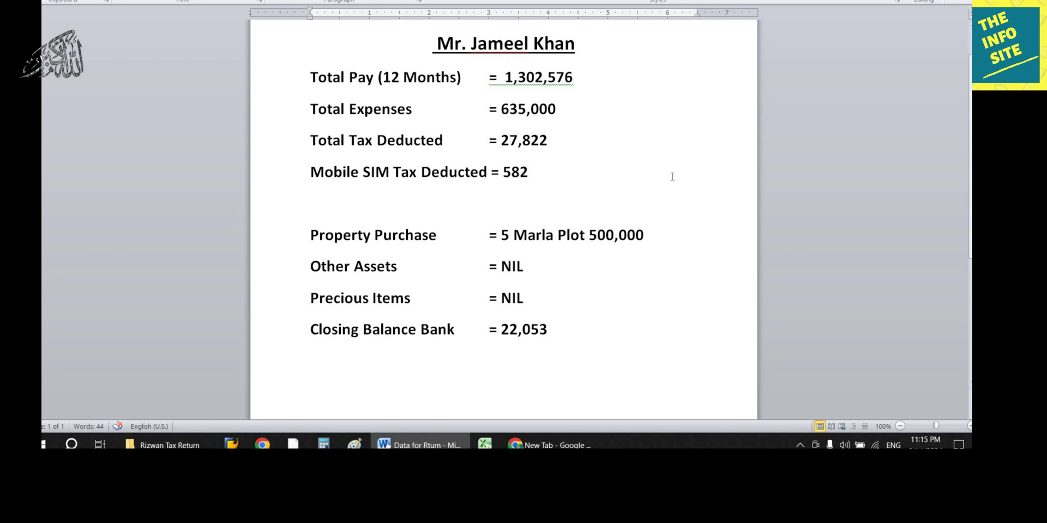
Step: Load the FBR IRIS 2.0 portal at iris.fbr in Chrome
{"action": "left_click", "coordinate": [551, 445]}
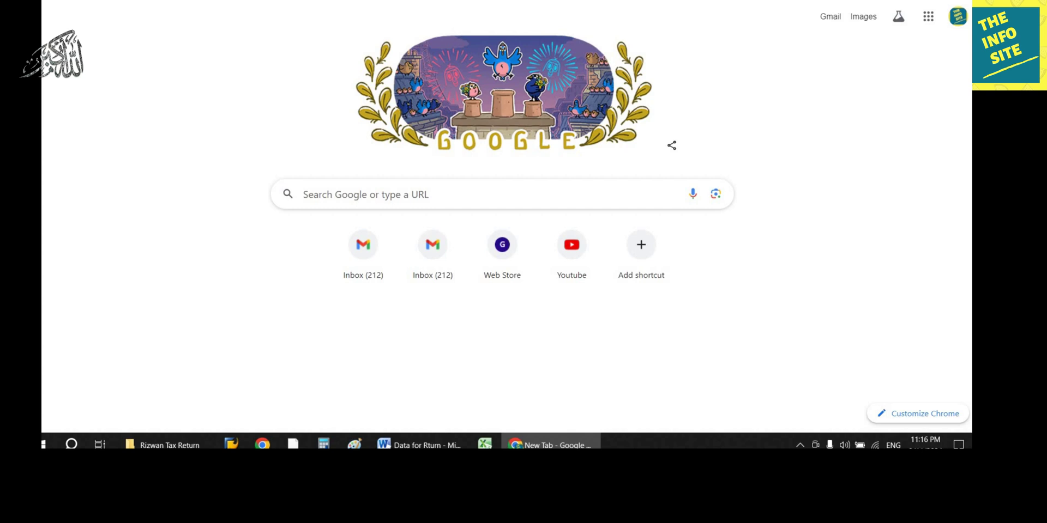
{"action": "type", "text": "iris.fbr"}
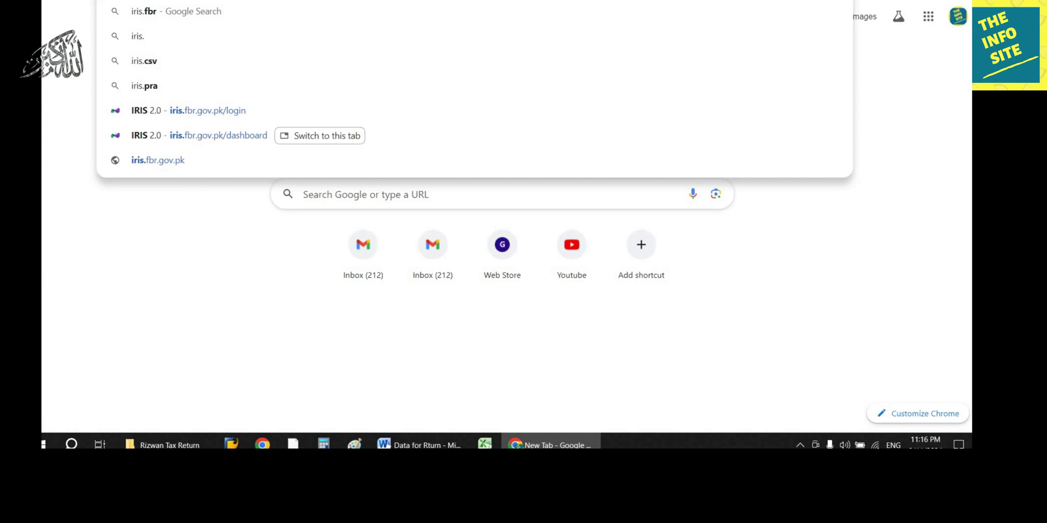
{"action": "key", "text": "Return"}
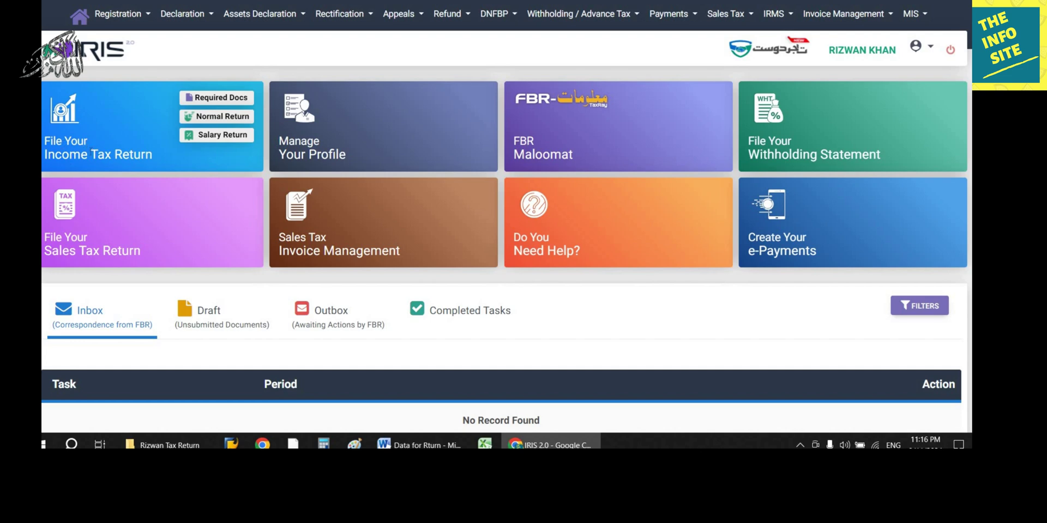
Step: Start a Year 2024 salary return for the 01-Jul-2023 - 30-Jun-2024 tax period
{"action": "left_click", "coordinate": [216, 136]}
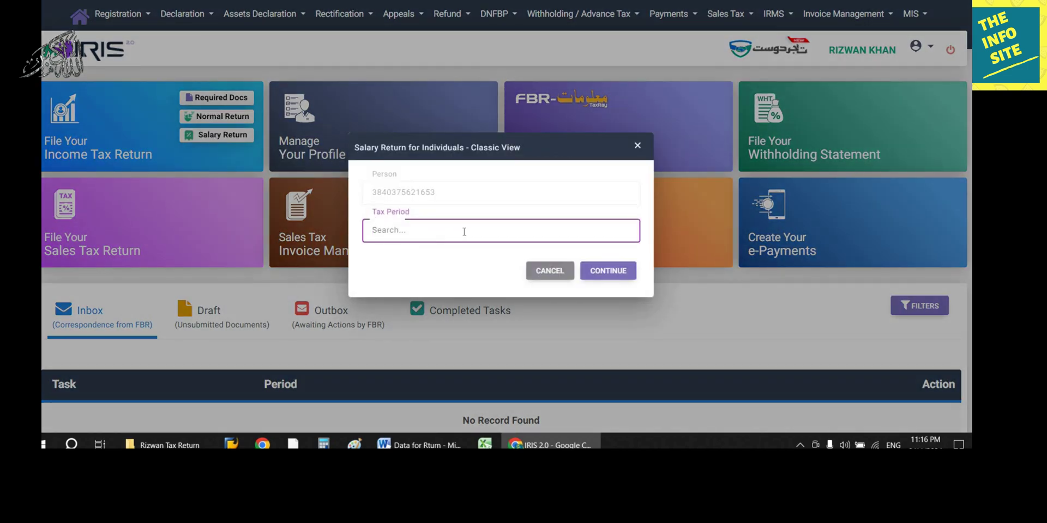
{"action": "type", "text": "2024"}
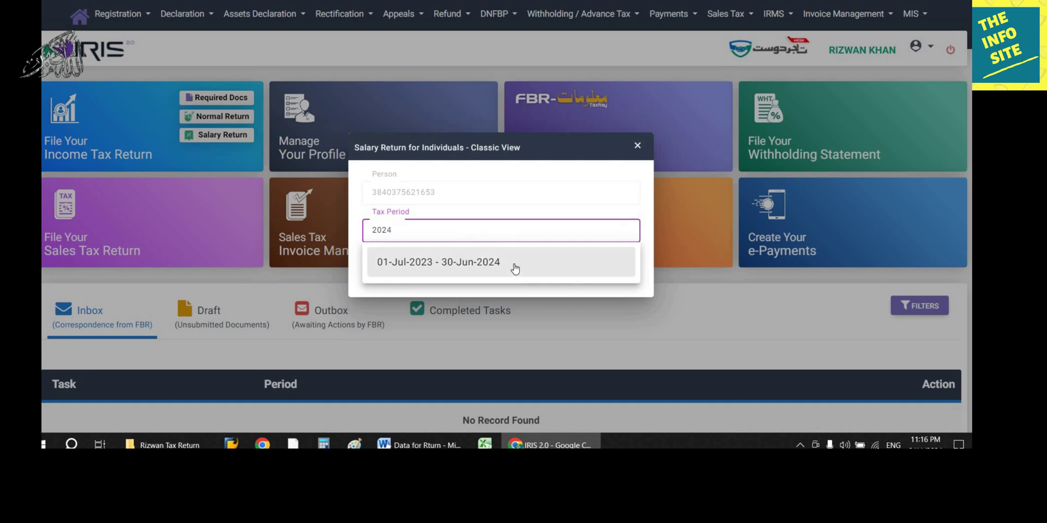
{"action": "left_click", "coordinate": [555, 267]}
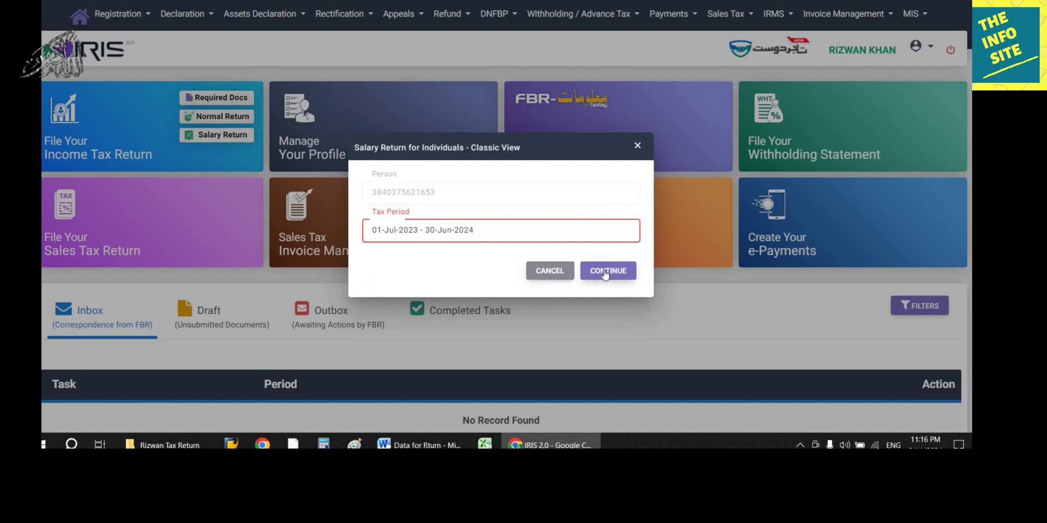
{"action": "key", "text": "Return"}
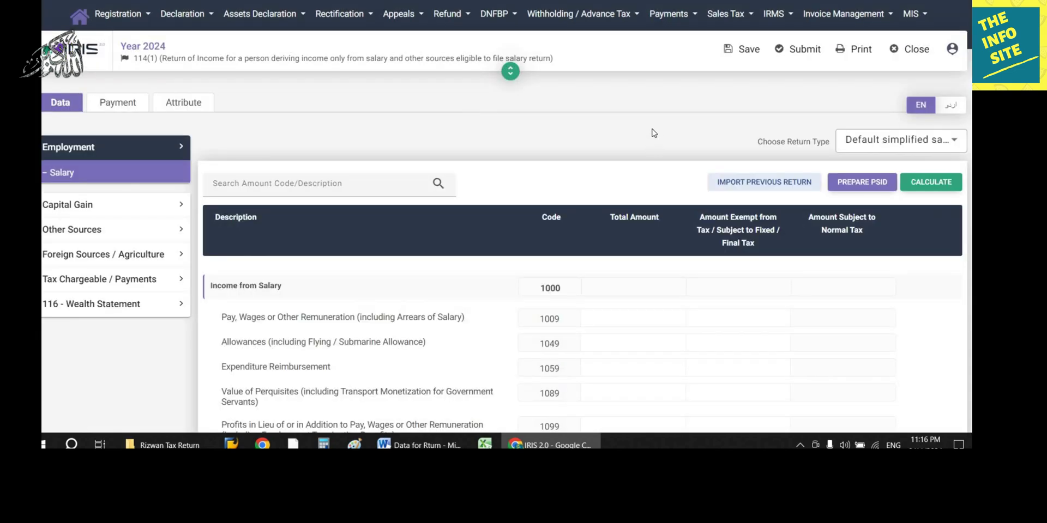
Step: Bring up the Income from Salary table under Employment in the return form
{"action": "scroll", "coordinate": [653, 133], "scroll_direction": "down", "scroll_amount": 2}
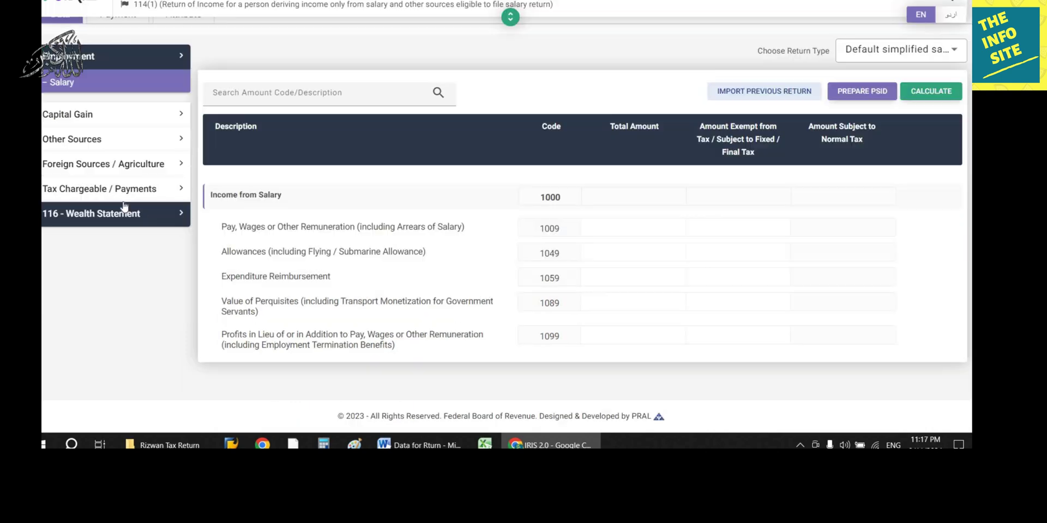
{"action": "left_click", "coordinate": [100, 147]}
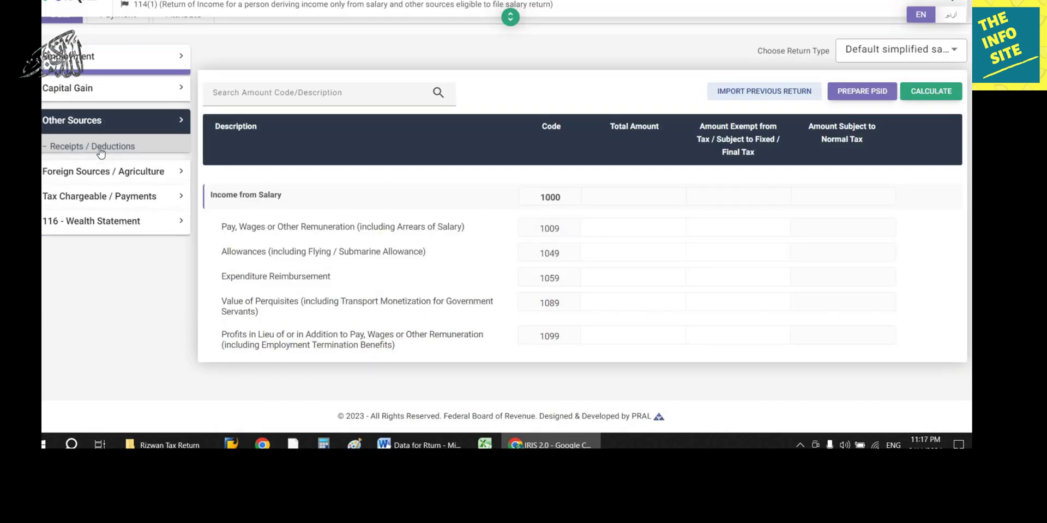
{"action": "left_click", "coordinate": [109, 231]}
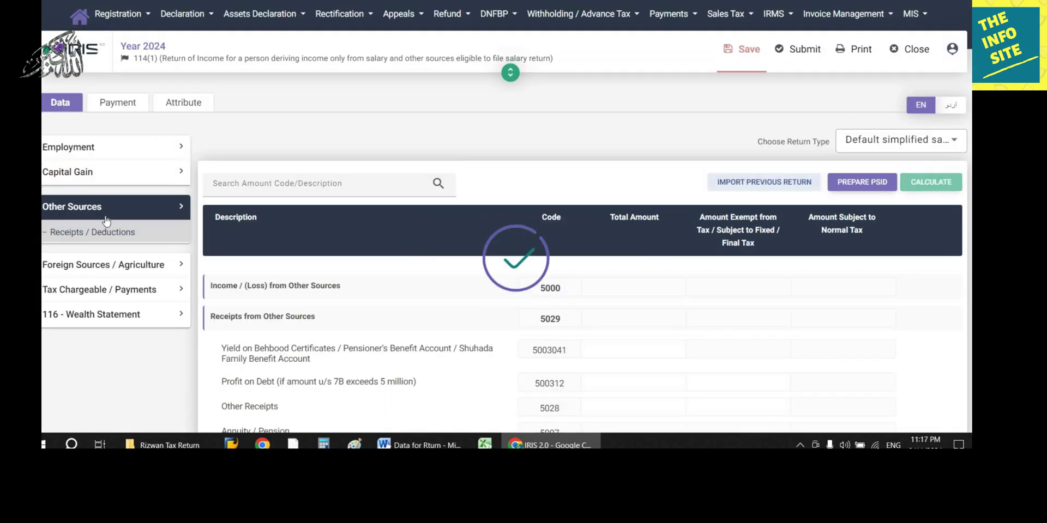
{"action": "left_click", "coordinate": [86, 152]}
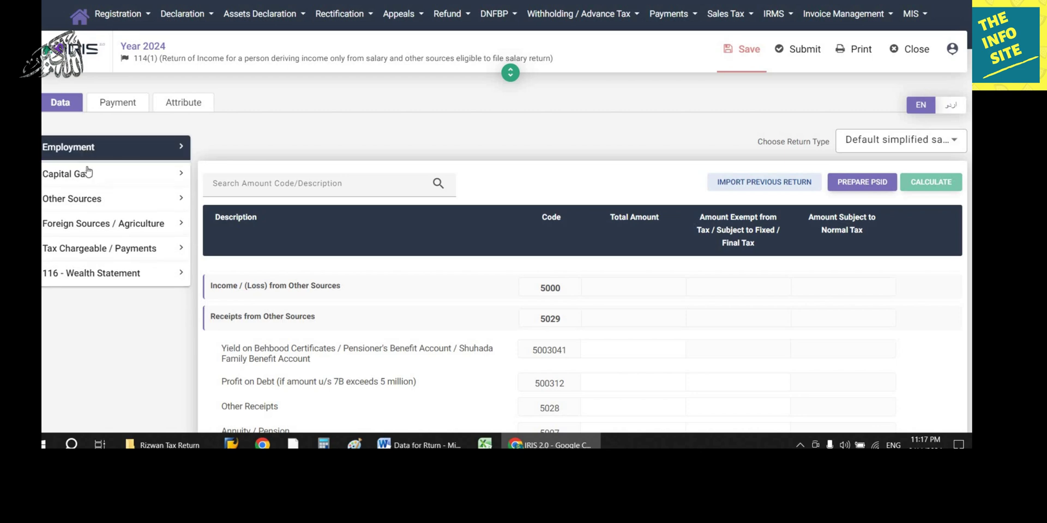
{"action": "left_click", "coordinate": [103, 173]}
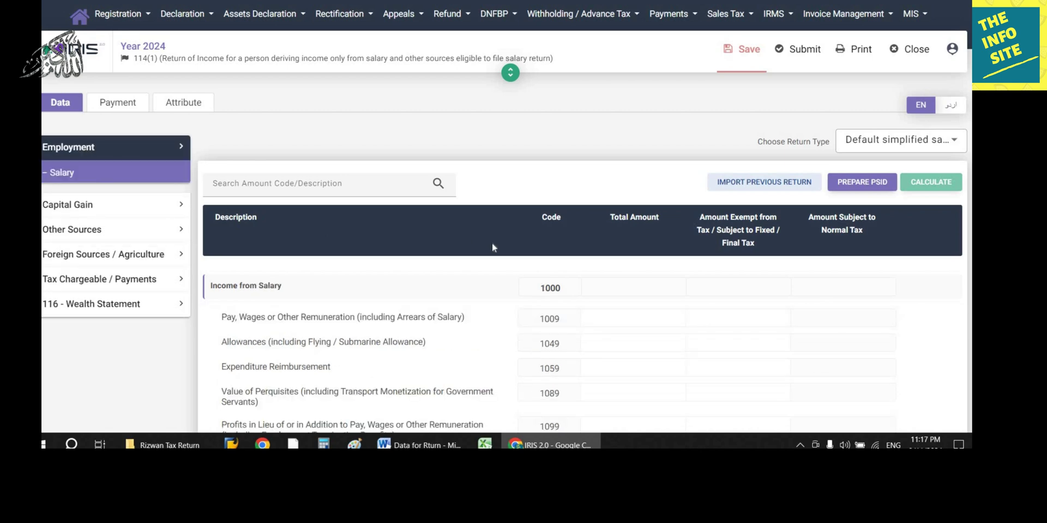
{"action": "scroll", "coordinate": [492, 243], "scroll_direction": "down", "scroll_amount": 2}
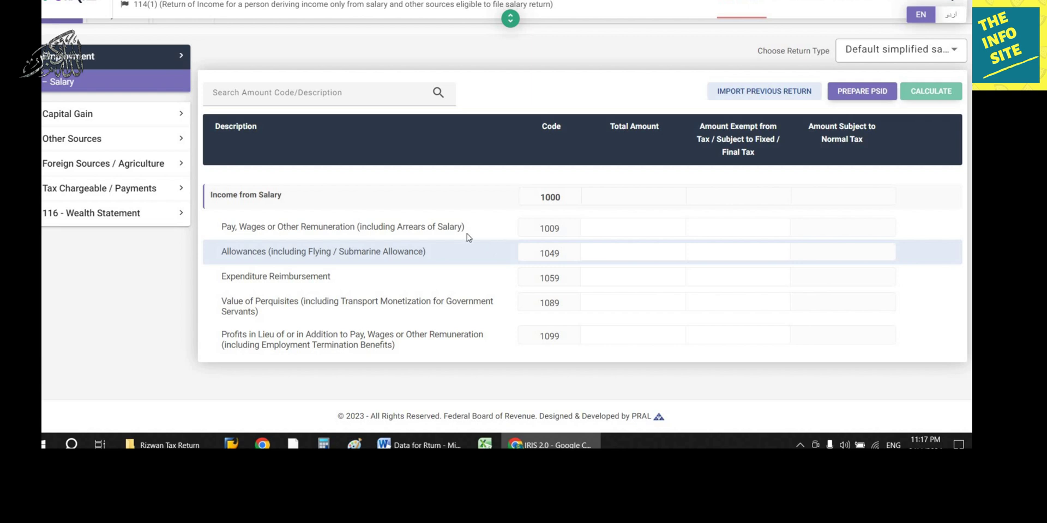
{"action": "left_click", "coordinate": [233, 255]}
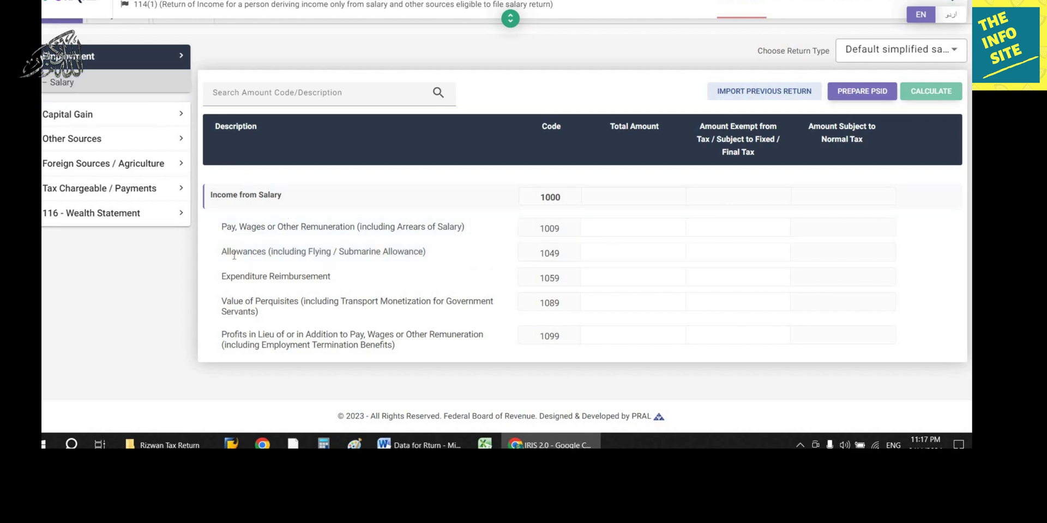
Step: Enter 1,302,576 as total pay under code 1009, checked against the Word notes
{"action": "left_click", "coordinate": [635, 232]}
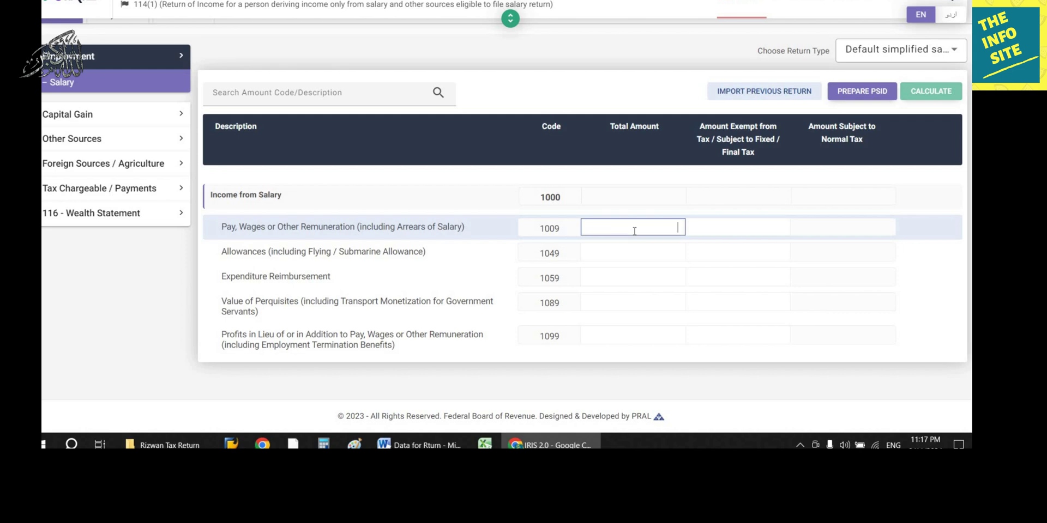
{"action": "left_click", "coordinate": [425, 446]}
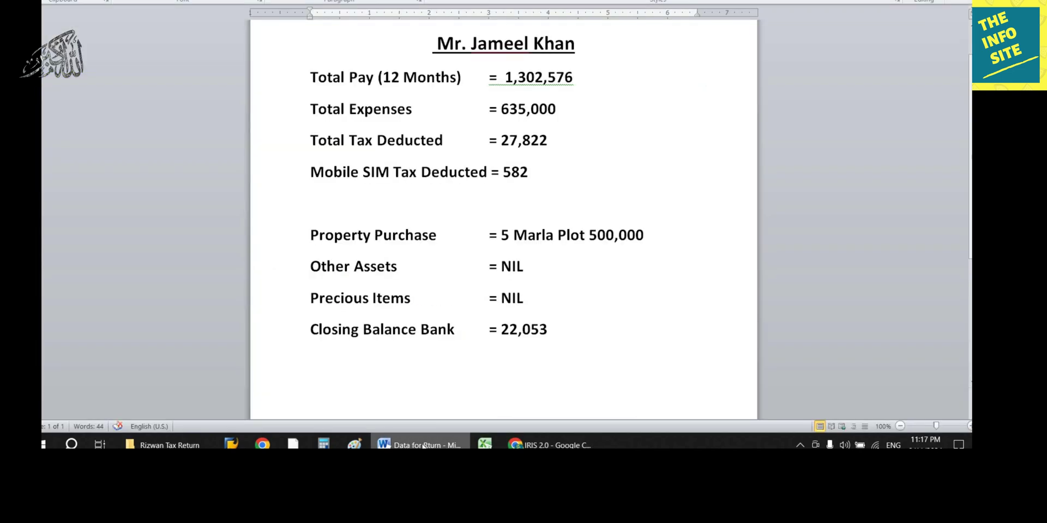
{"action": "key", "text": "alt+Tab"}
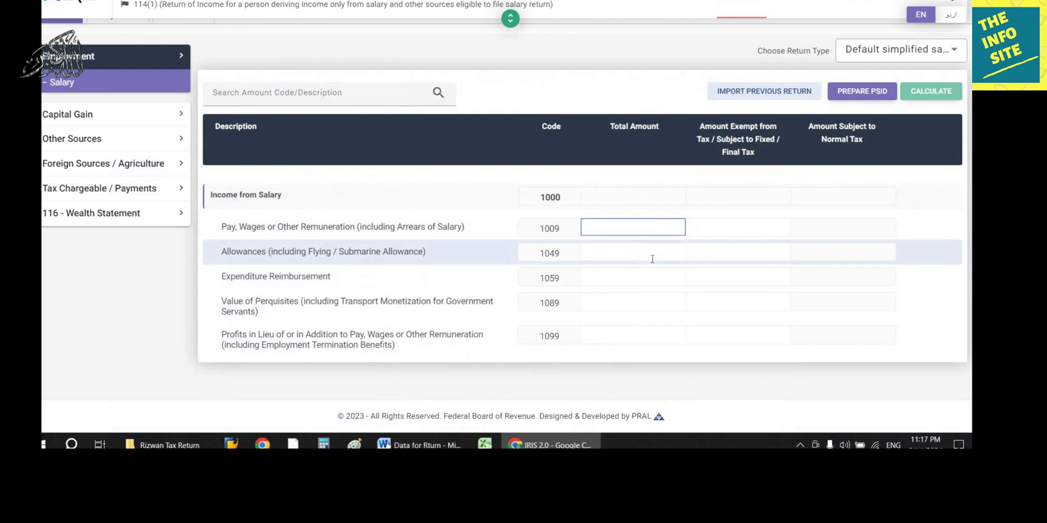
{"action": "type", "text": "1,30"}
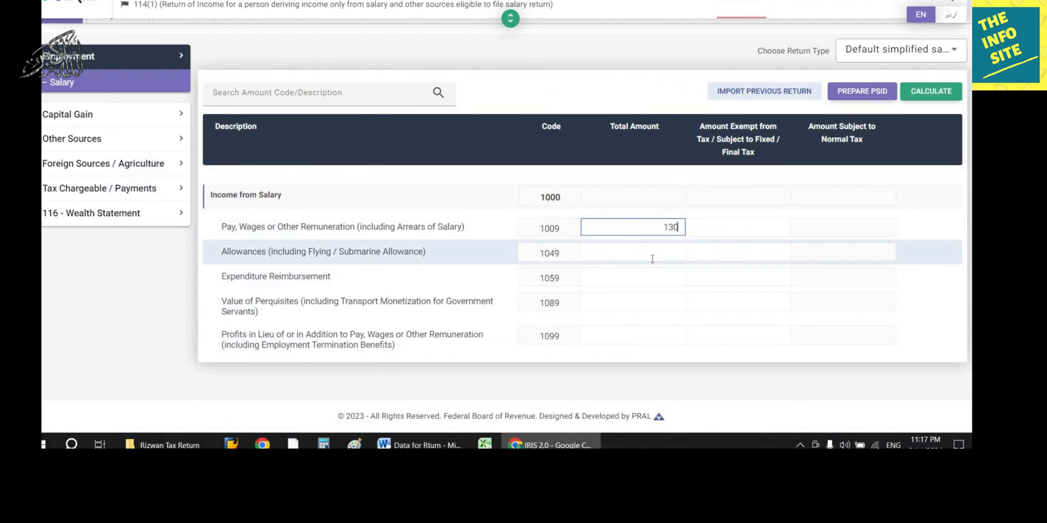
{"action": "type", "text": "2,576"}
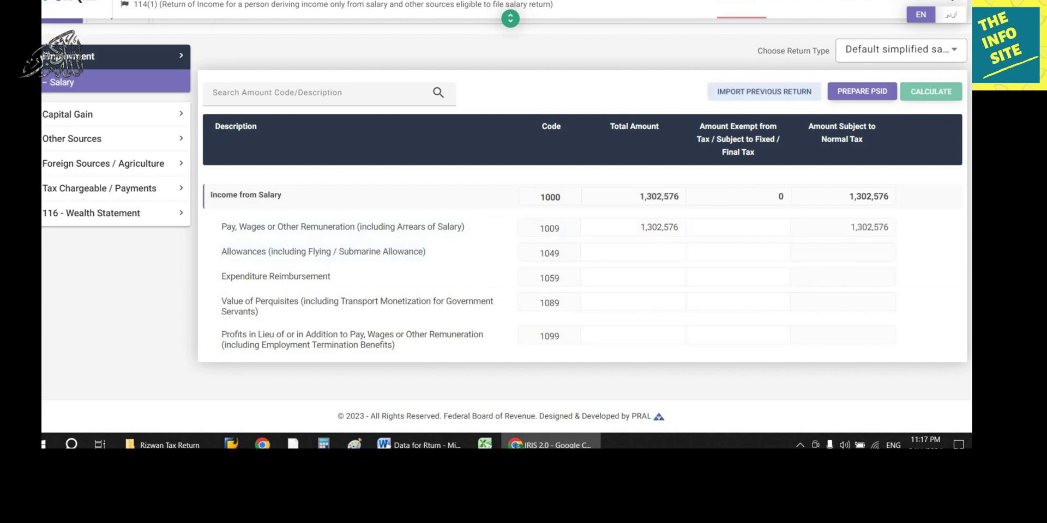
{"action": "left_click", "coordinate": [419, 444]}
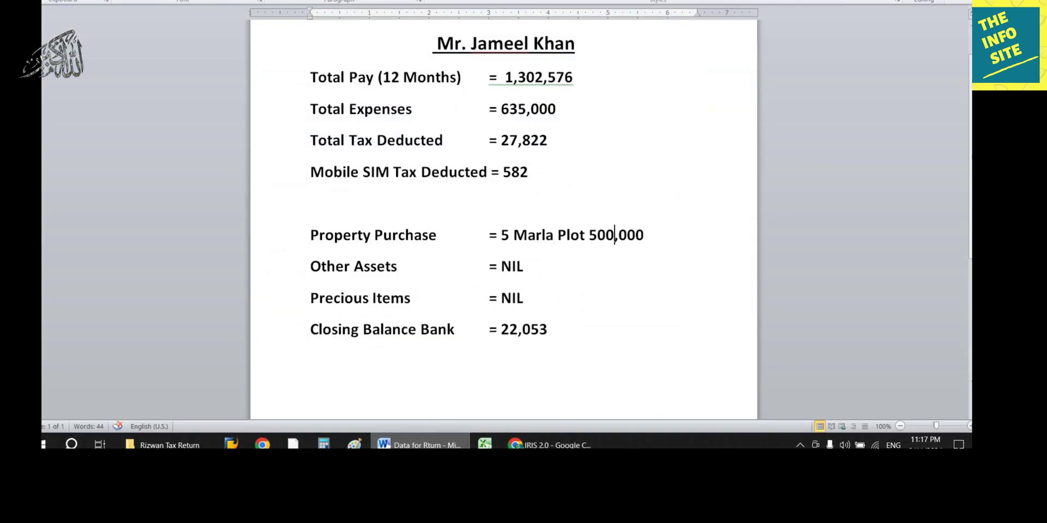
Step: Enter 27,822 as salary tax deducted u/s 149 under Adjustable Tax and recalculate
{"action": "left_click", "coordinate": [550, 444]}
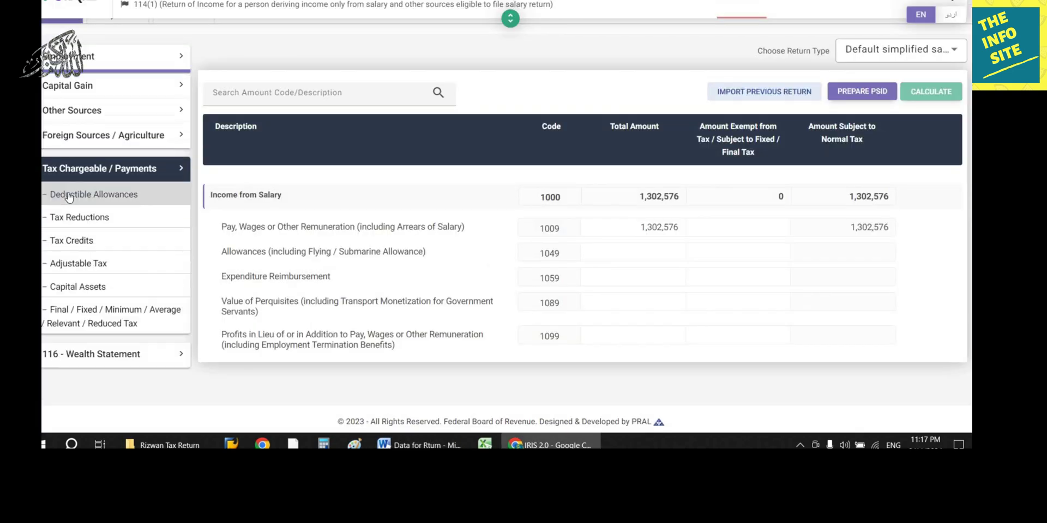
{"action": "left_click", "coordinate": [102, 261]}
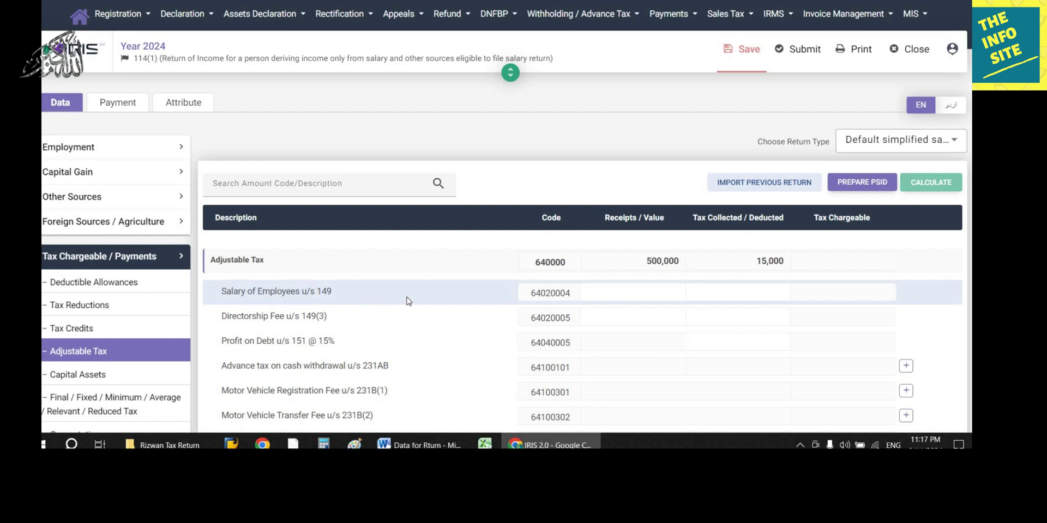
{"action": "left_click", "coordinate": [742, 289]}
{"action": "left_click", "coordinate": [425, 445]}
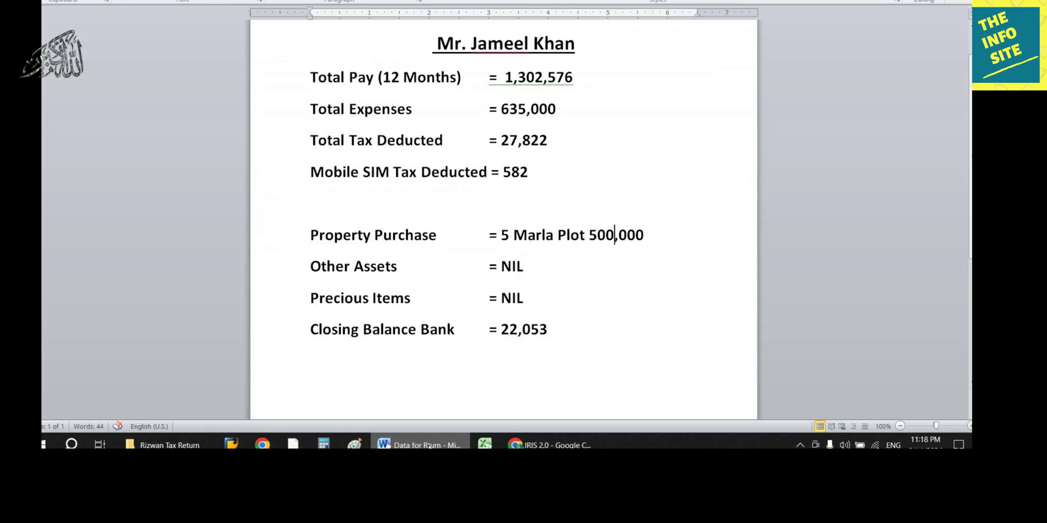
{"action": "key", "text": "alt+Tab"}
{"action": "type", "text": "27822"}
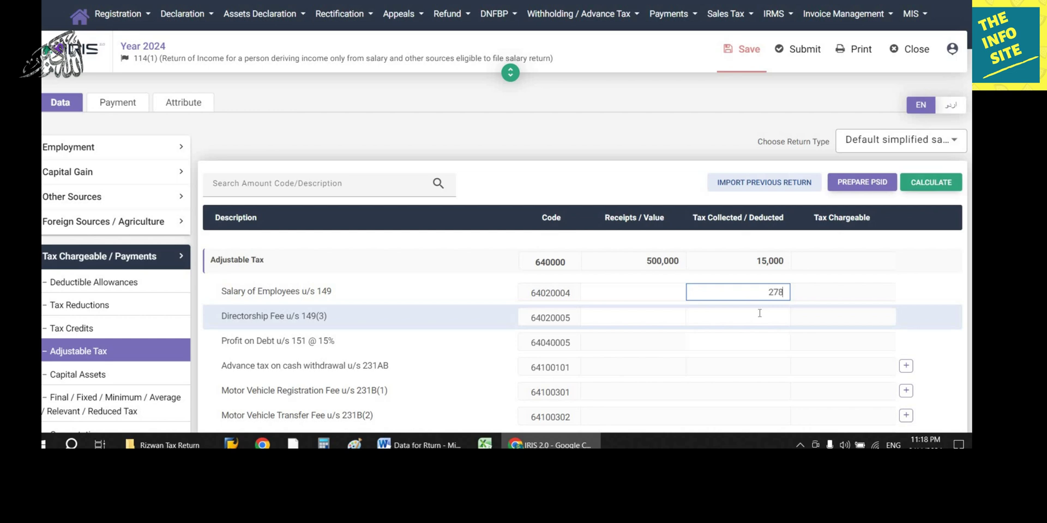
{"action": "left_click", "coordinate": [928, 183]}
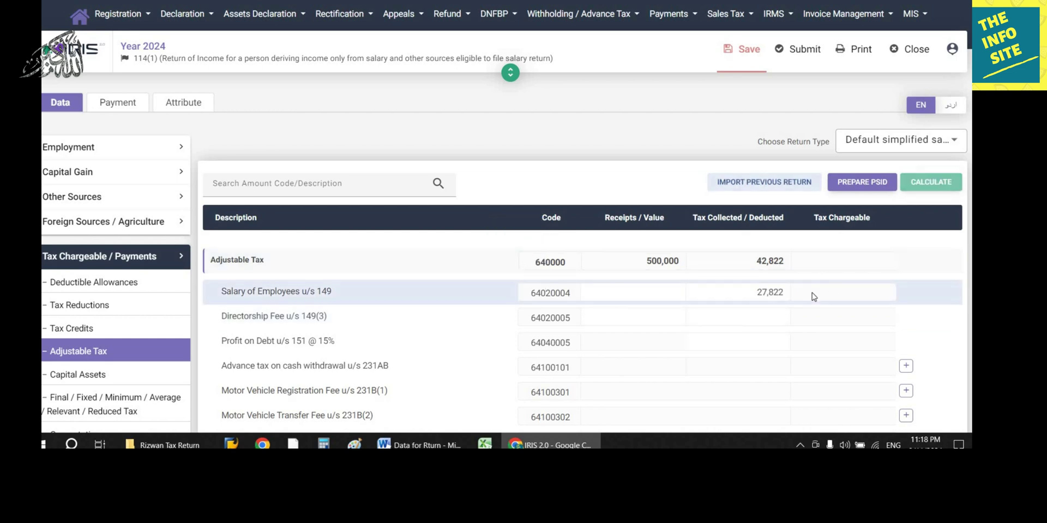
{"action": "scroll", "coordinate": [812, 293], "scroll_direction": "down", "scroll_amount": 2}
{"action": "scroll", "coordinate": [812, 293], "scroll_direction": "down", "scroll_amount": 4}
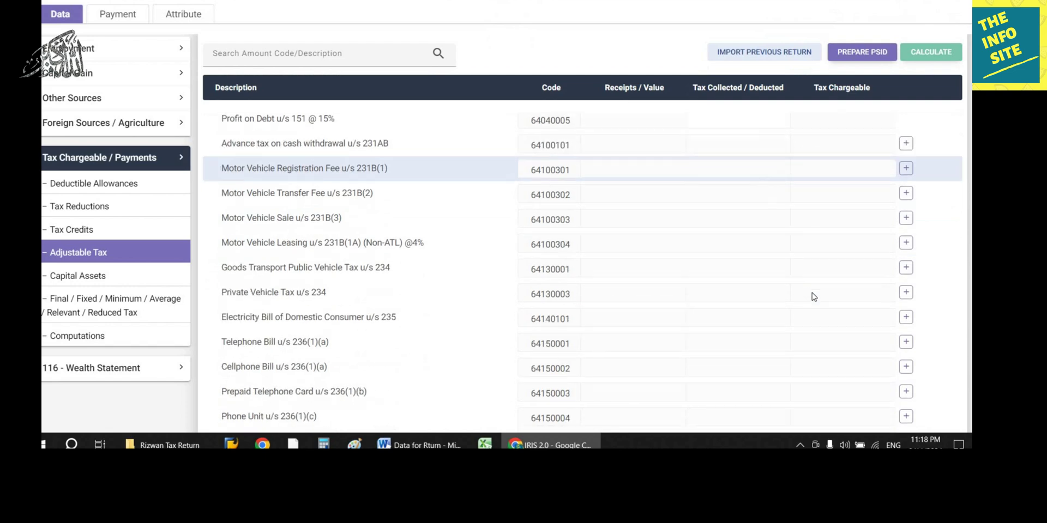
{"action": "scroll", "coordinate": [813, 293], "scroll_direction": "down", "scroll_amount": 4}
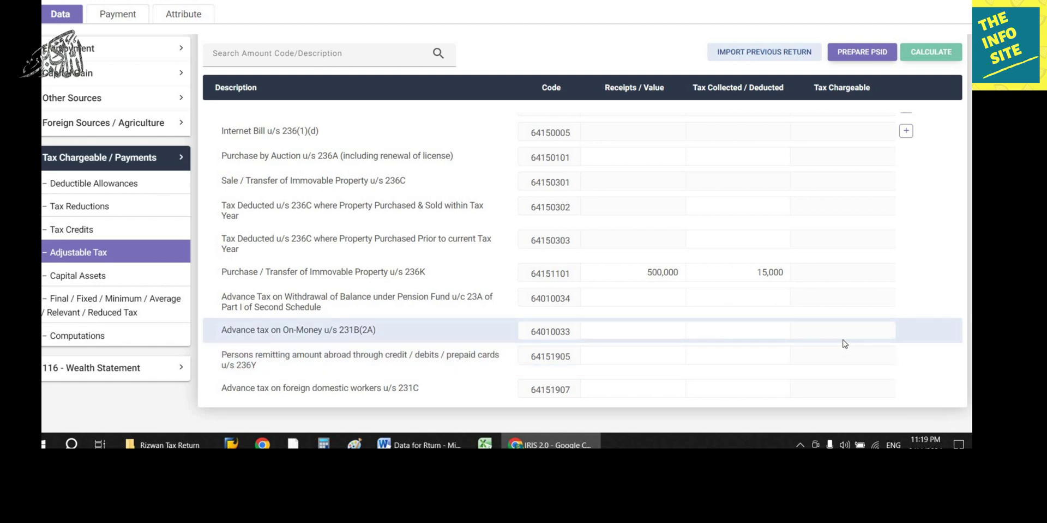
Step: Add a Cellphone Bill u/s 236(1)(a) entry with the phone number and 'Jazz Sim Prepaid'
{"action": "scroll", "coordinate": [844, 340], "scroll_direction": "up", "scroll_amount": 4}
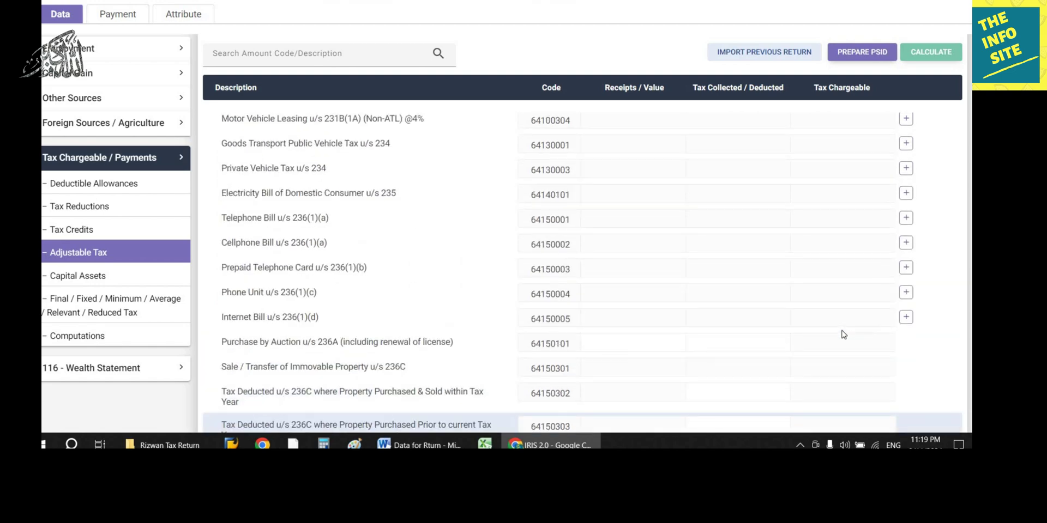
{"action": "scroll", "coordinate": [843, 334], "scroll_direction": "up", "scroll_amount": 8}
{"action": "key", "text": "alt+Tab"}
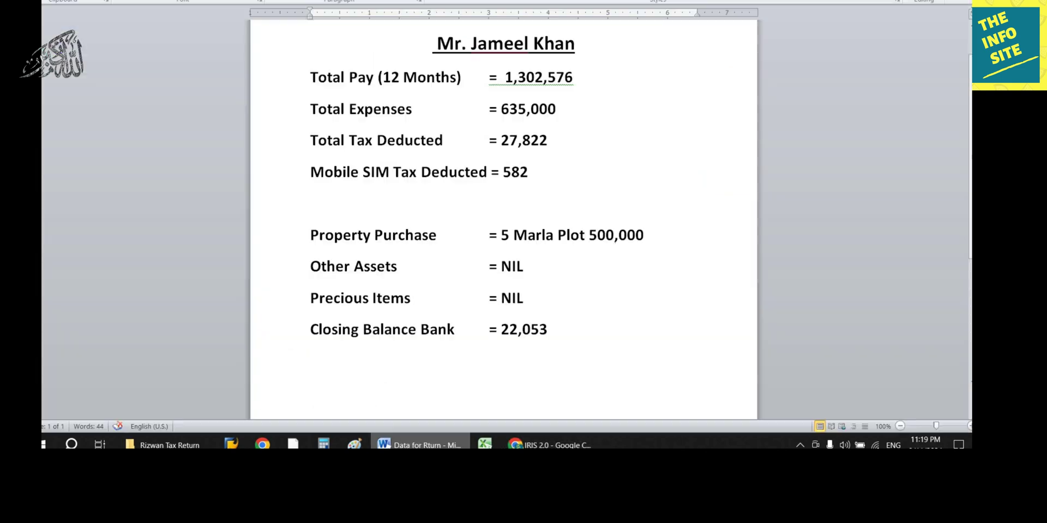
{"action": "key", "text": "alt+Tab"}
{"action": "scroll", "coordinate": [624, 273], "scroll_direction": "down", "scroll_amount": 6}
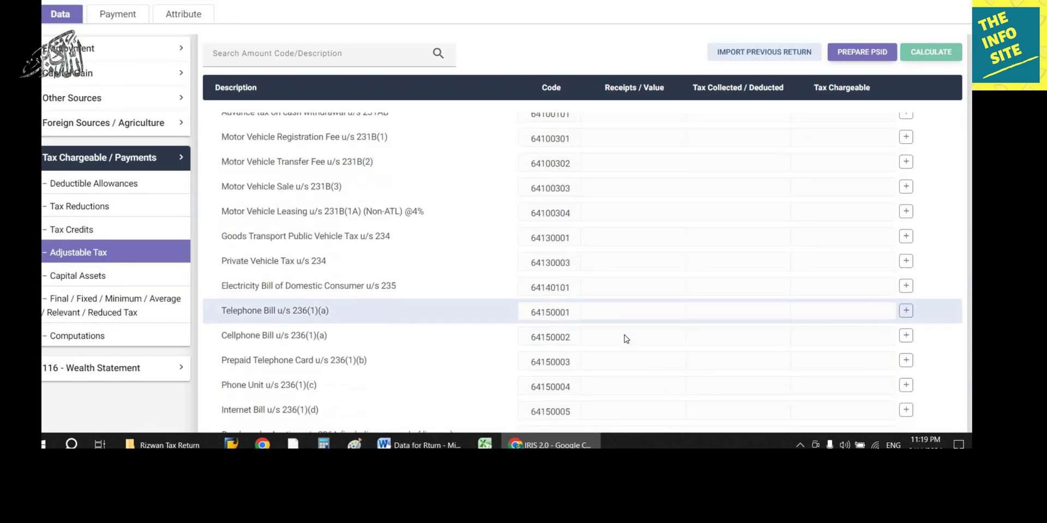
{"action": "scroll", "coordinate": [626, 339], "scroll_direction": "down", "scroll_amount": 1}
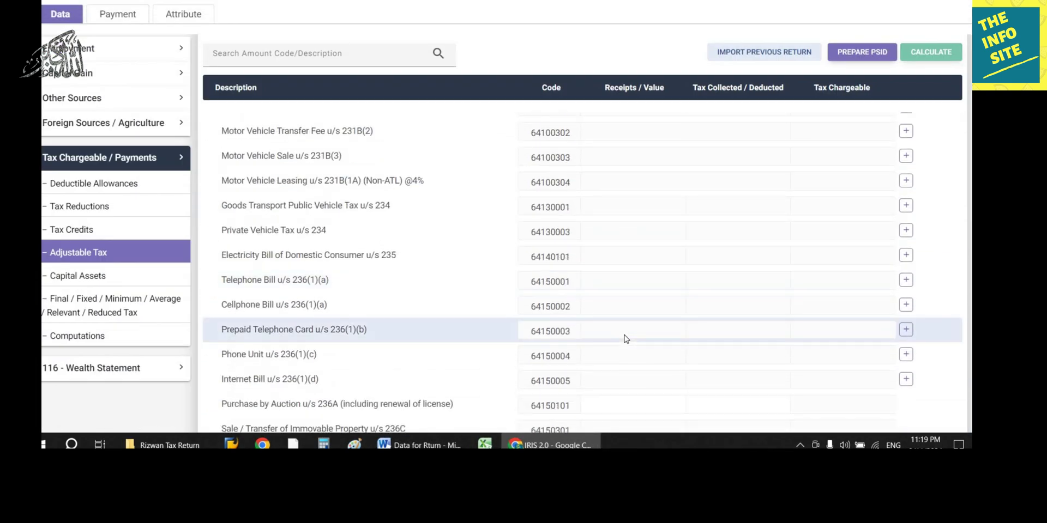
{"action": "left_click", "coordinate": [906, 304]}
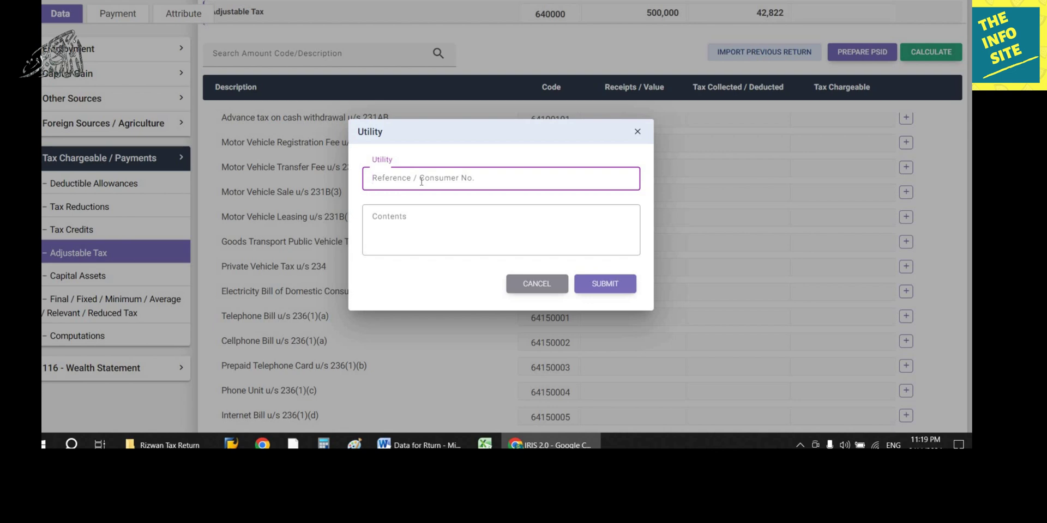
{"action": "left_click", "coordinate": [452, 214]}
{"action": "type", "text": "Jazz Sim Prepaid"}
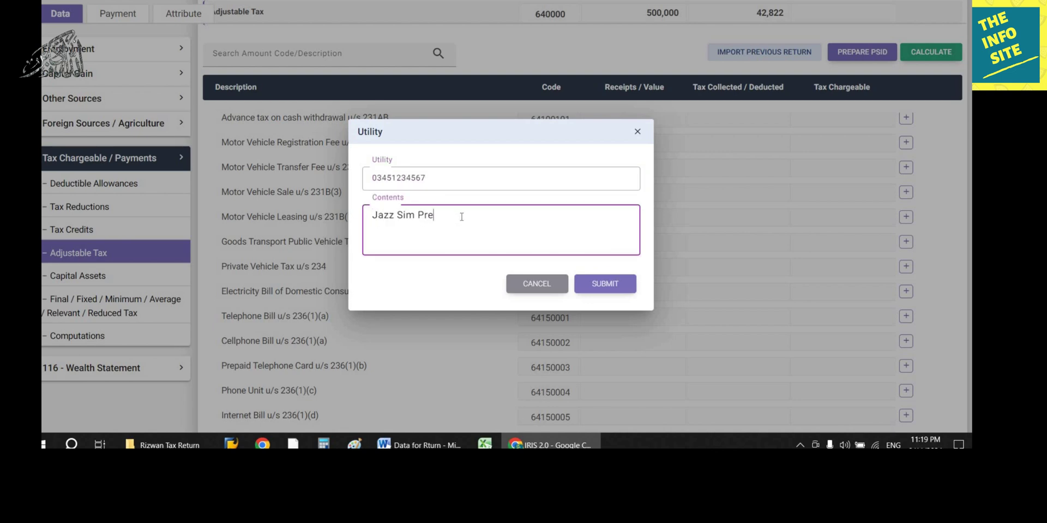
{"action": "left_click", "coordinate": [602, 278]}
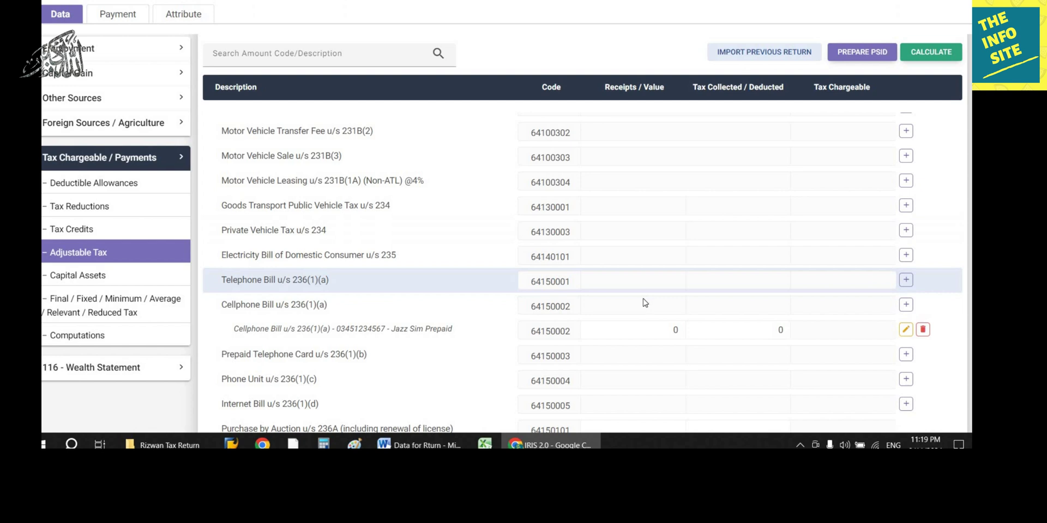
Step: Set 582 as tax collected on the Jazz Sim entry and recalculate the return
{"action": "left_click", "coordinate": [742, 331]}
{"action": "type", "text": "582"}
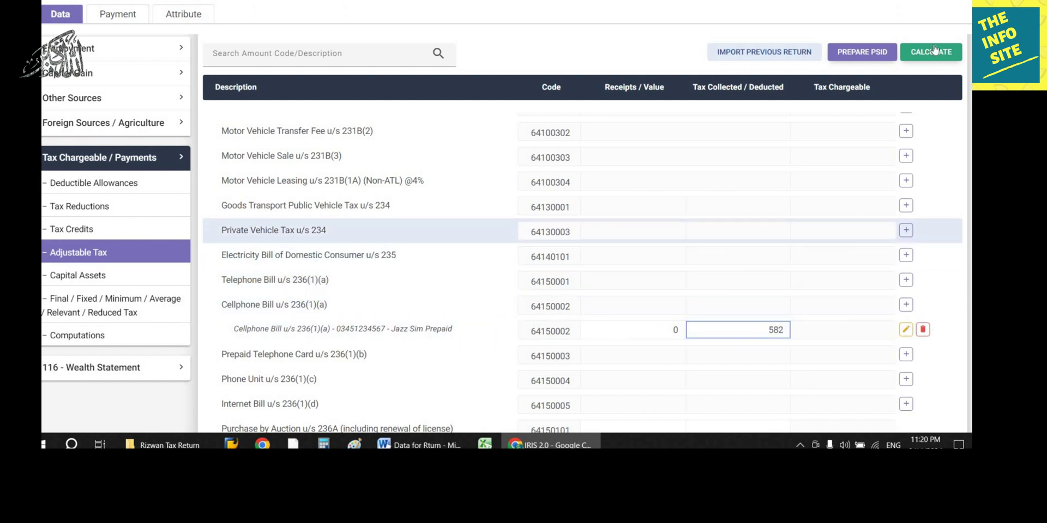
{"action": "left_click", "coordinate": [931, 52]}
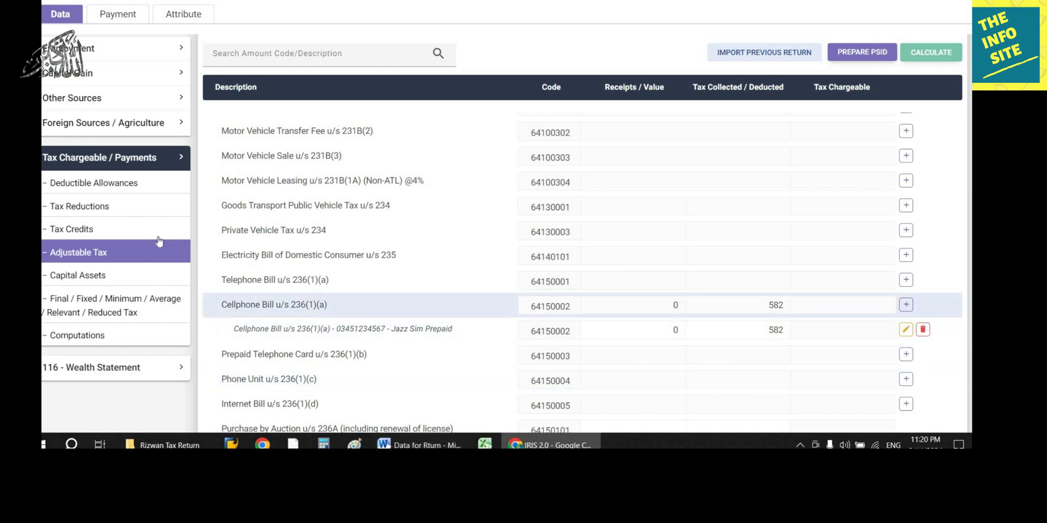
{"action": "left_click", "coordinate": [112, 342]}
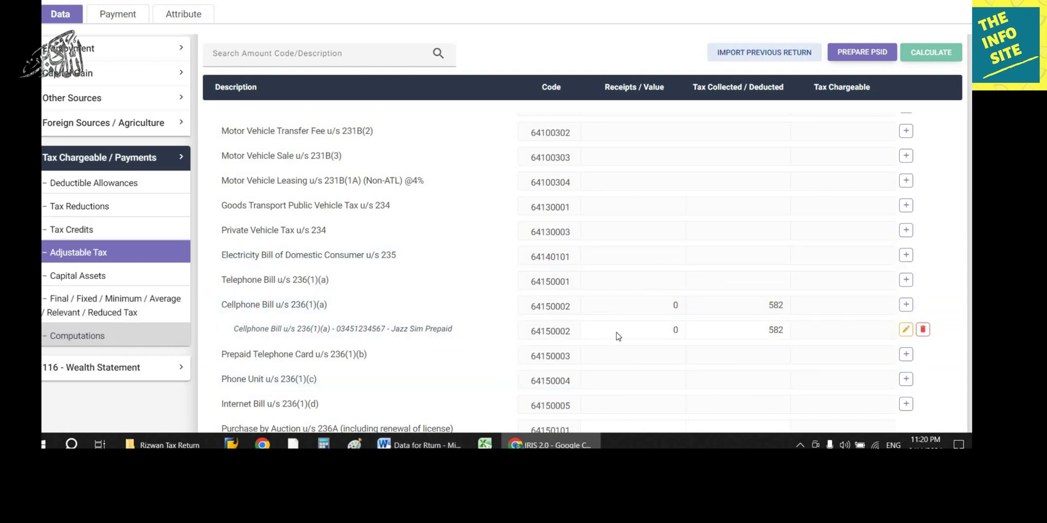
{"action": "scroll", "coordinate": [886, 351], "scroll_direction": "down", "scroll_amount": 10}
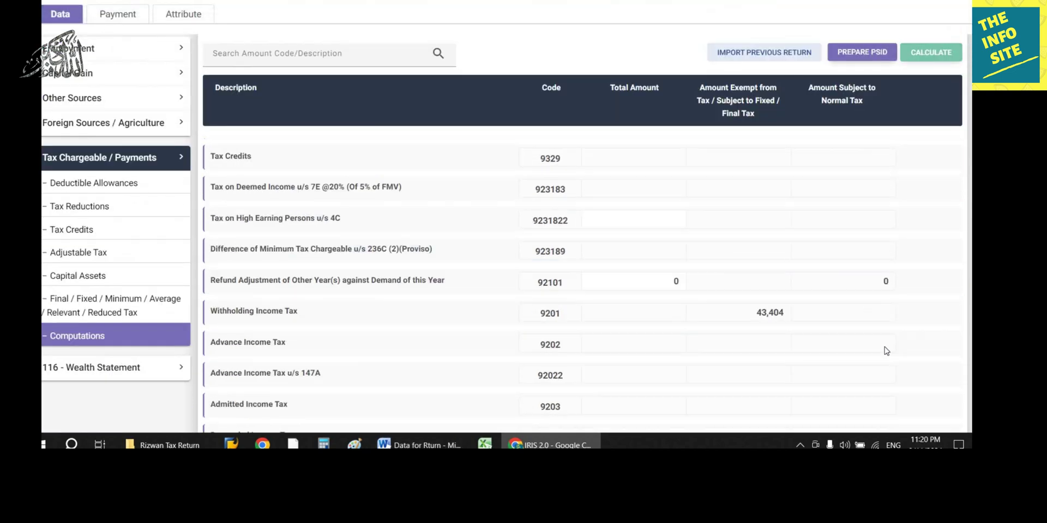
Step: Compare taxable income 1,302,576 and tax chargeable 27,822 in Computations against the Word notes
{"action": "scroll", "coordinate": [884, 347], "scroll_direction": "down", "scroll_amount": 3}
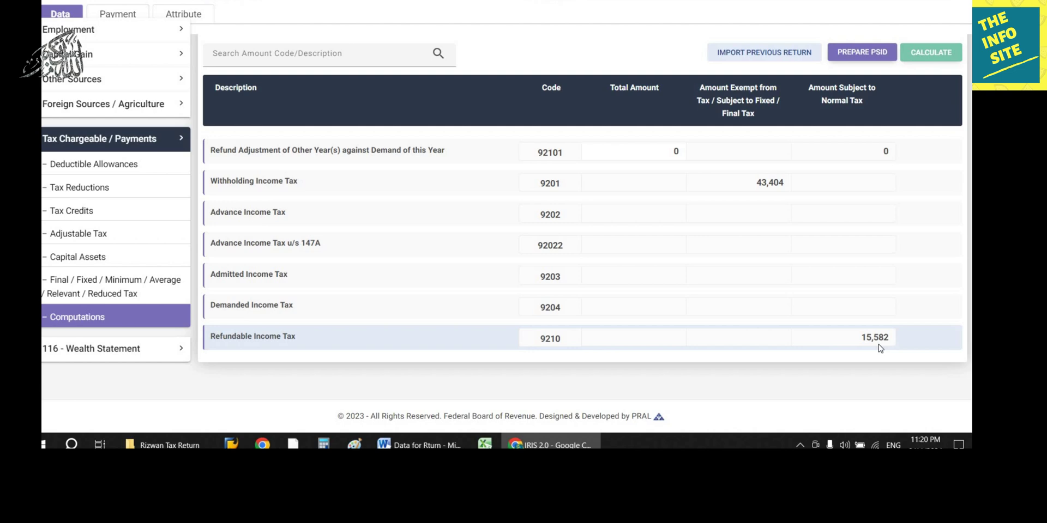
{"action": "scroll", "coordinate": [880, 348], "scroll_direction": "up", "scroll_amount": 10}
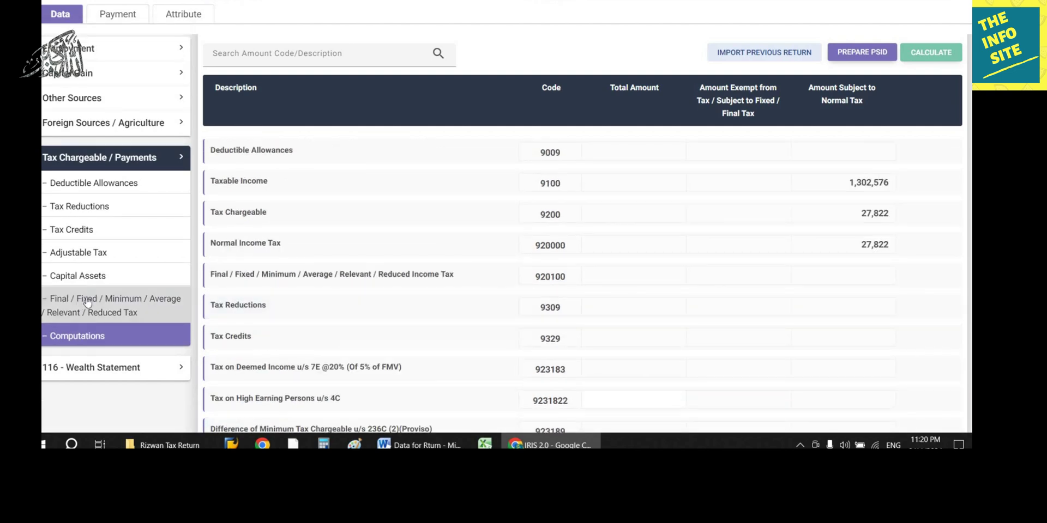
{"action": "left_click", "coordinate": [420, 445]}
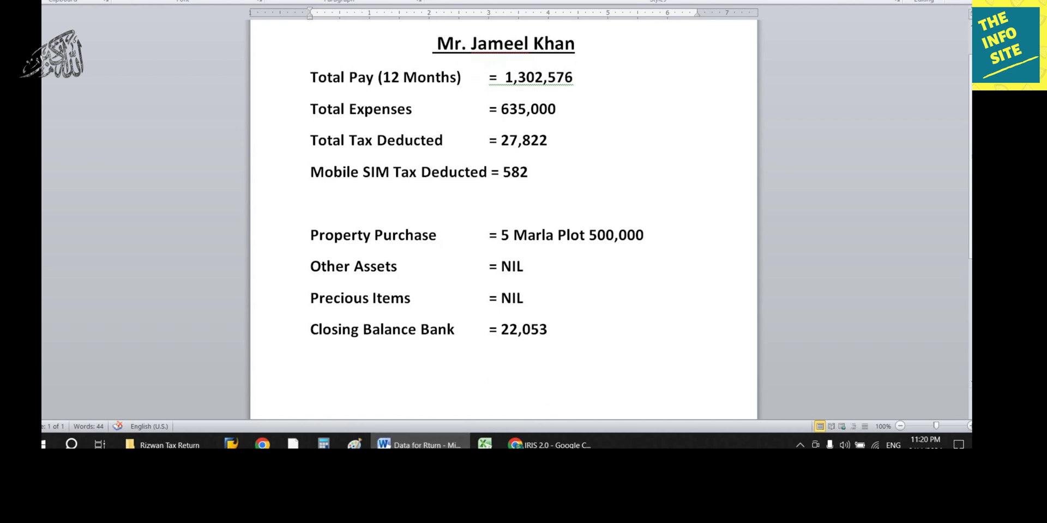
{"action": "key", "text": "alt+Tab"}
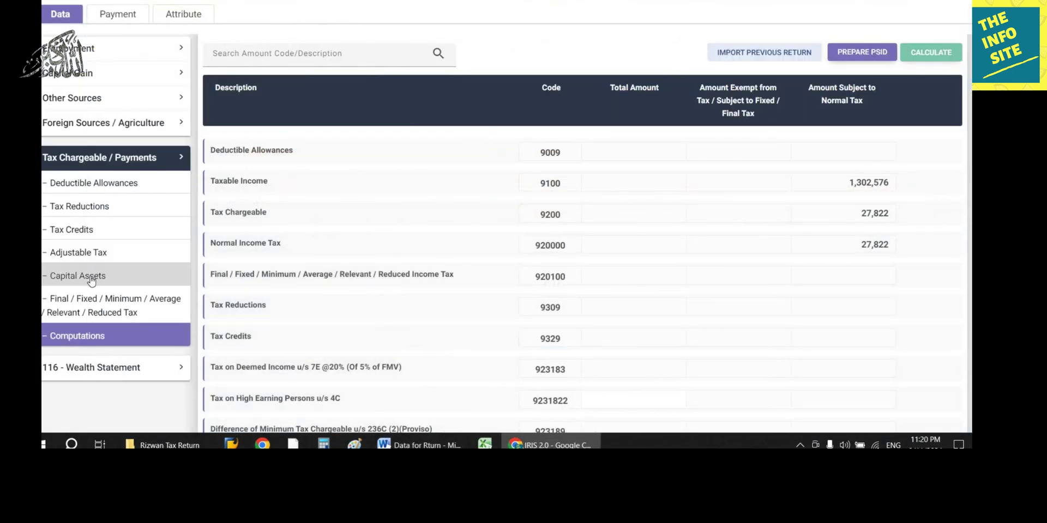
Step: Show the Capital Assets table down to property rows 7100–7108
{"action": "left_click", "coordinate": [89, 277]}
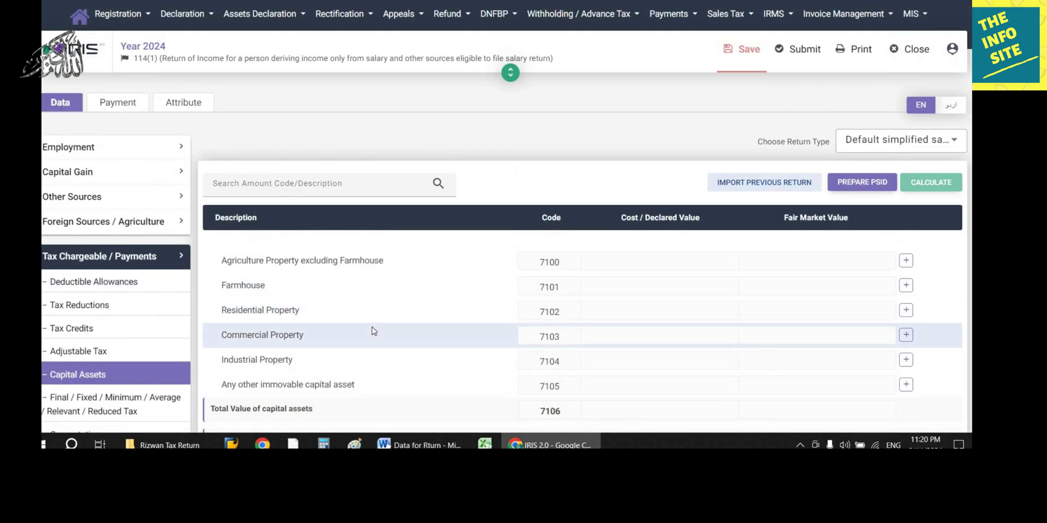
{"action": "scroll", "coordinate": [371, 332], "scroll_direction": "down", "scroll_amount": 2}
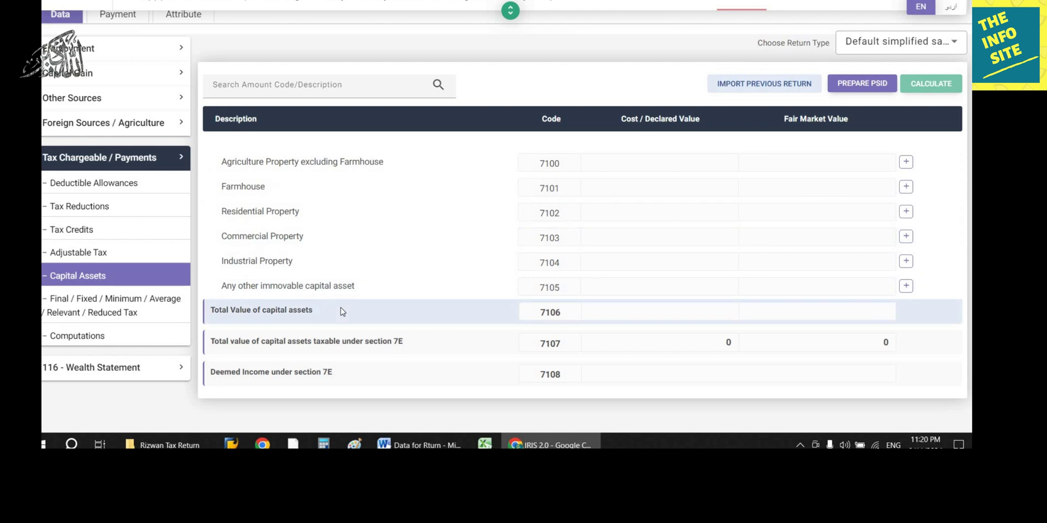
Step: Add a 5 Marla residential property with its Chiniot address and tehsil
{"action": "left_click", "coordinate": [266, 218]}
{"action": "left_click", "coordinate": [431, 292]}
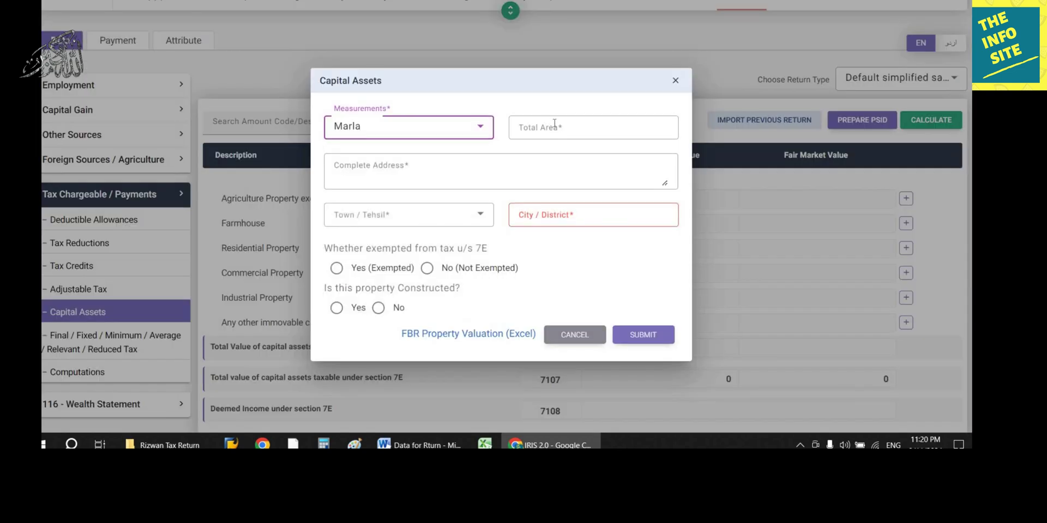
{"action": "left_click", "coordinate": [555, 123]}
{"action": "type", "text": "5"}
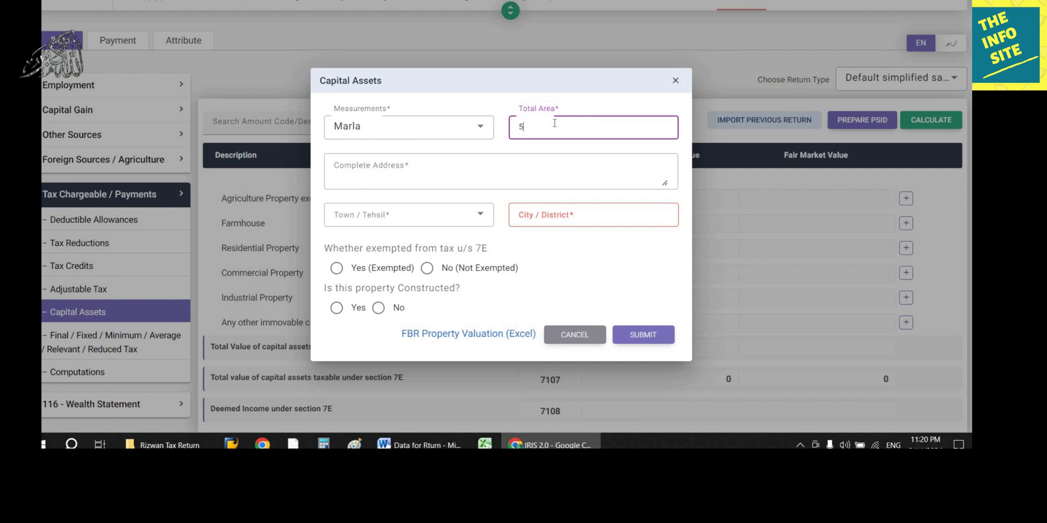
{"action": "left_click", "coordinate": [539, 168]}
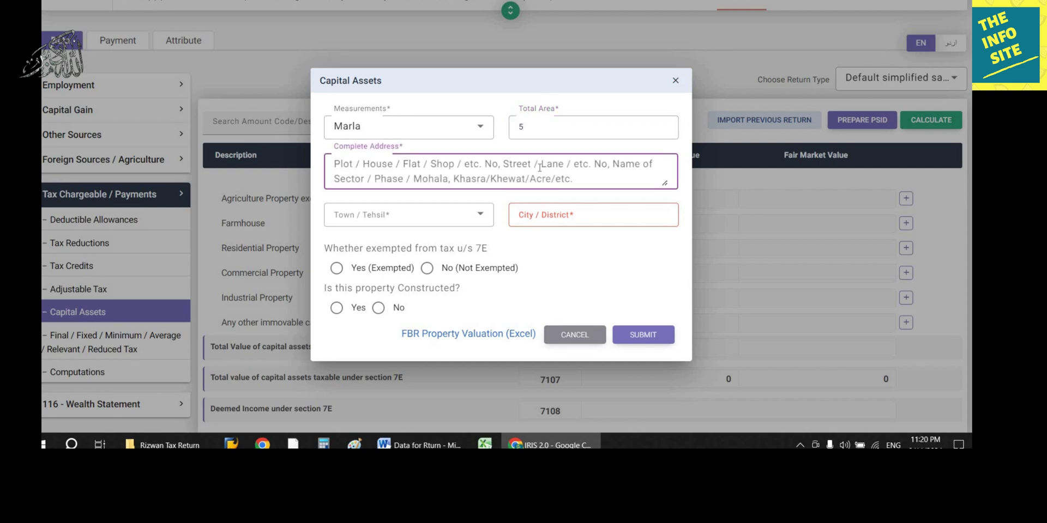
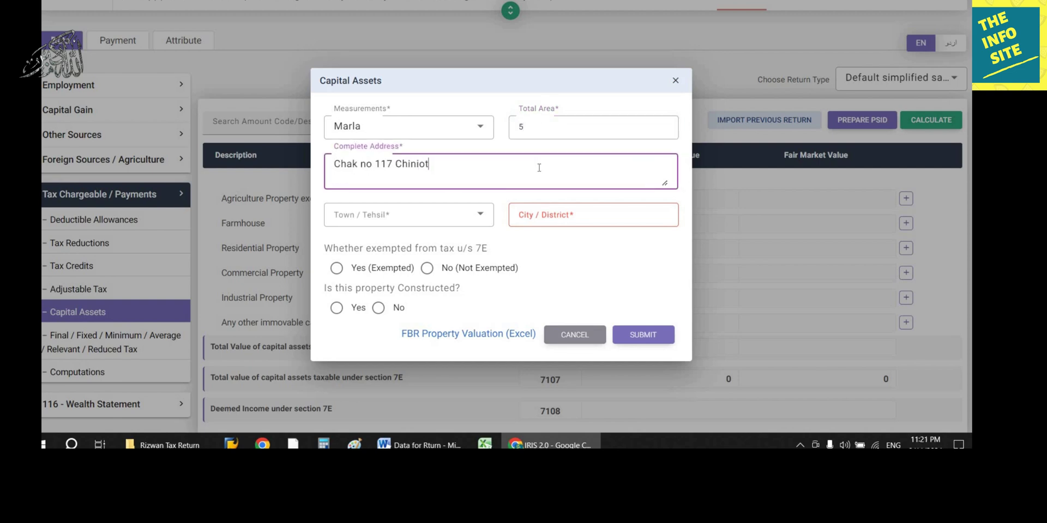
{"action": "left_click", "coordinate": [482, 217]}
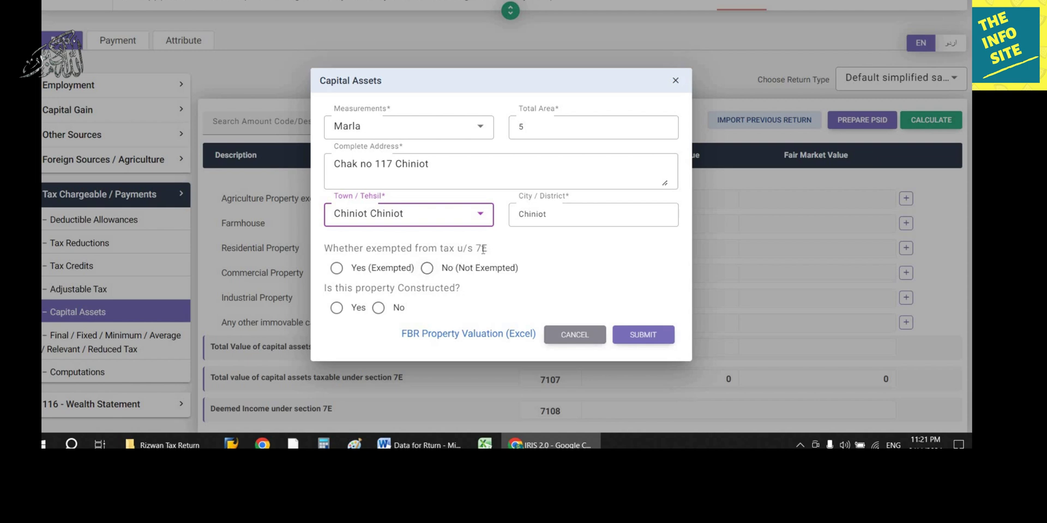
Step: Mark the plot exempted for 'Any other reason' with a pasted explanation, not constructed, and submit
{"action": "left_click", "coordinate": [336, 268]}
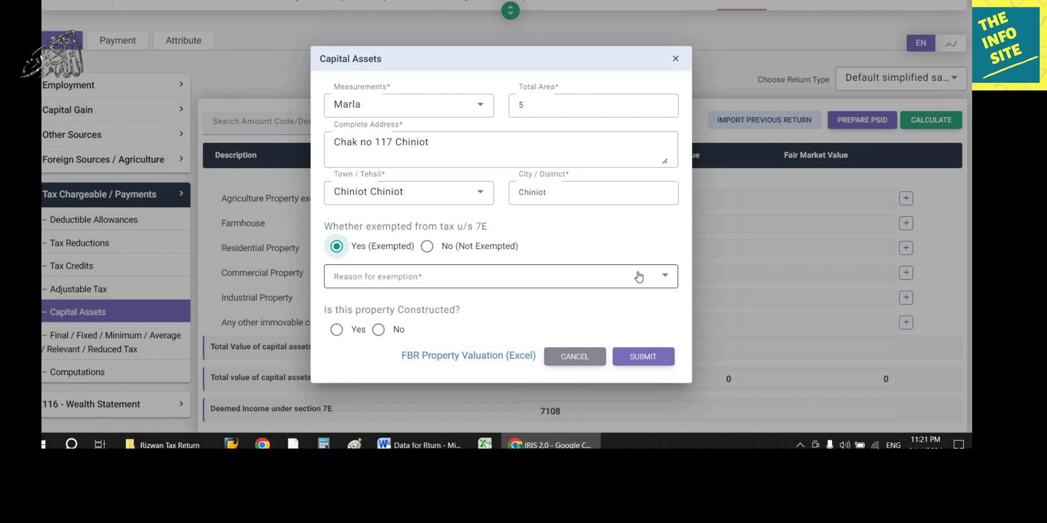
{"action": "left_click", "coordinate": [638, 277]}
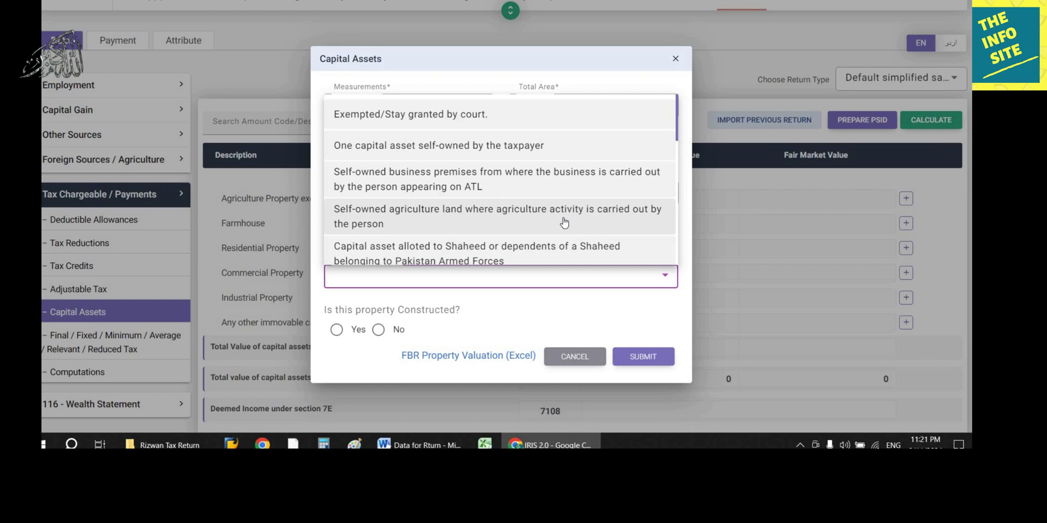
{"action": "scroll", "coordinate": [564, 223], "scroll_direction": "down", "scroll_amount": 6}
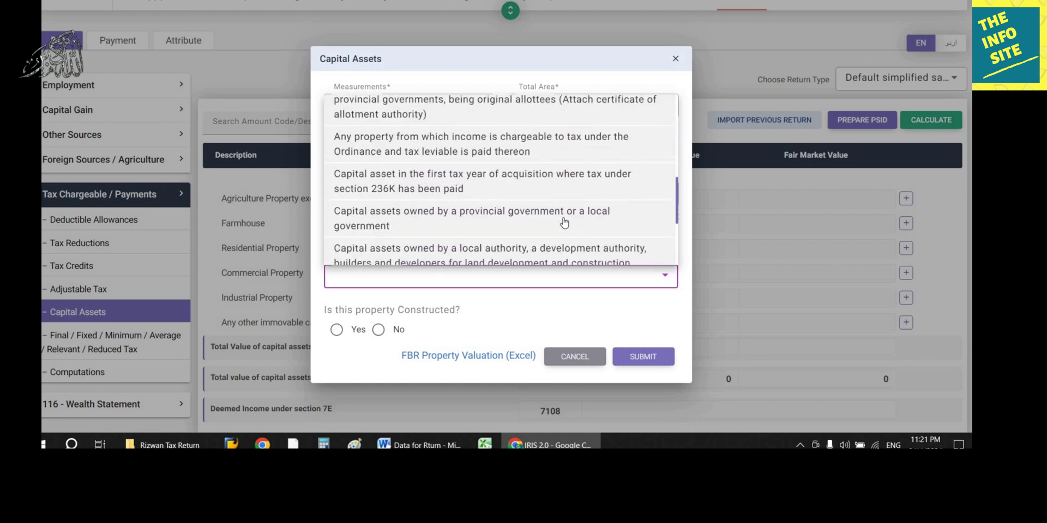
{"action": "scroll", "coordinate": [564, 222], "scroll_direction": "down", "scroll_amount": 4}
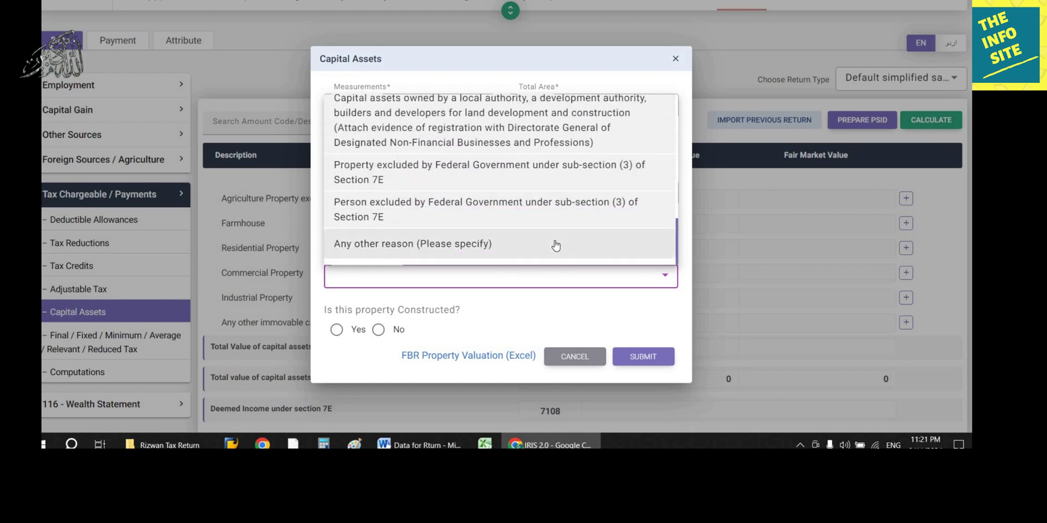
{"action": "left_click", "coordinate": [554, 244]}
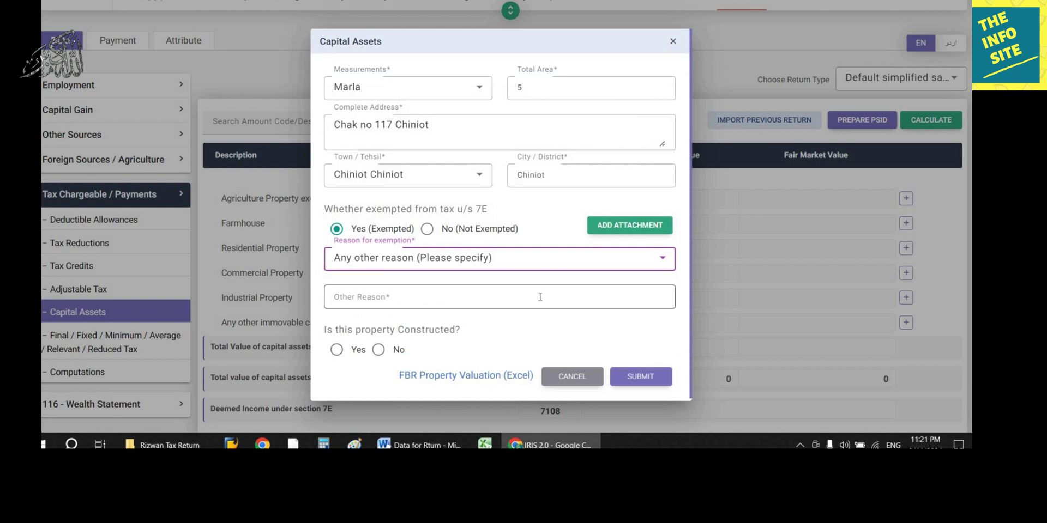
{"action": "left_click", "coordinate": [543, 297]}
{"action": "type", "text": "Total Value is Rs. 500000"}
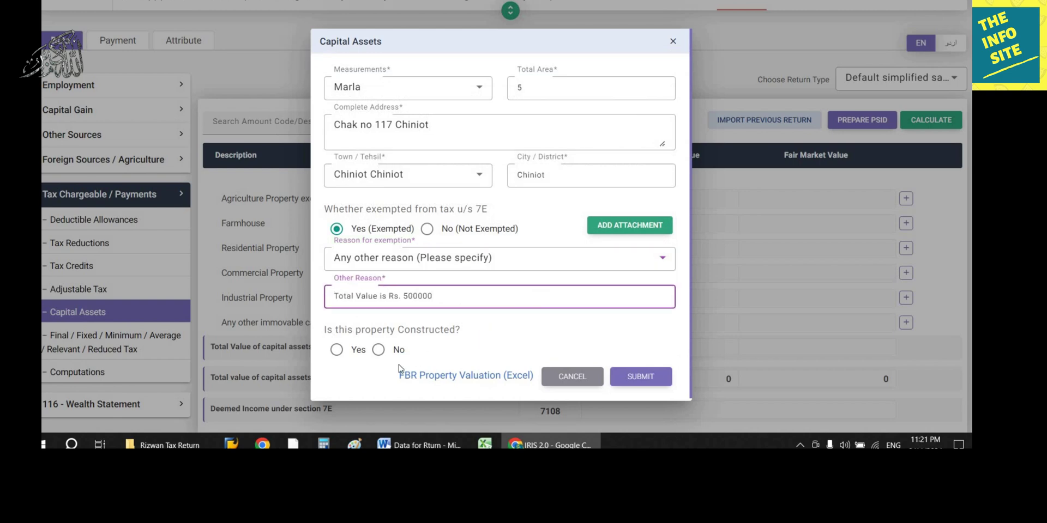
{"action": "left_click", "coordinate": [378, 350]}
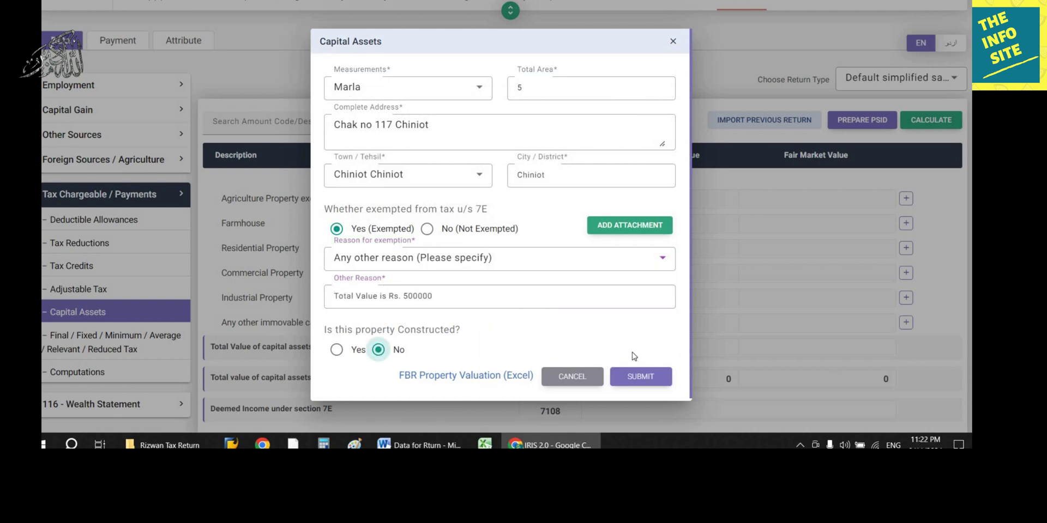
{"action": "left_click", "coordinate": [649, 377]}
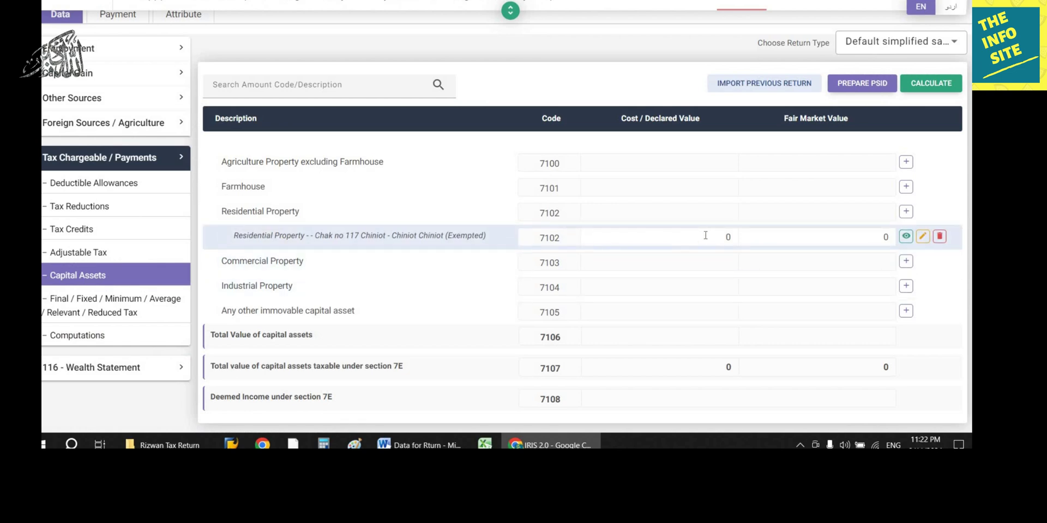
Step: Set the plot's cost and fair market value to 500,000 each and recalculate
{"action": "left_click", "coordinate": [688, 237]}
{"action": "type", "text": "5000000"}
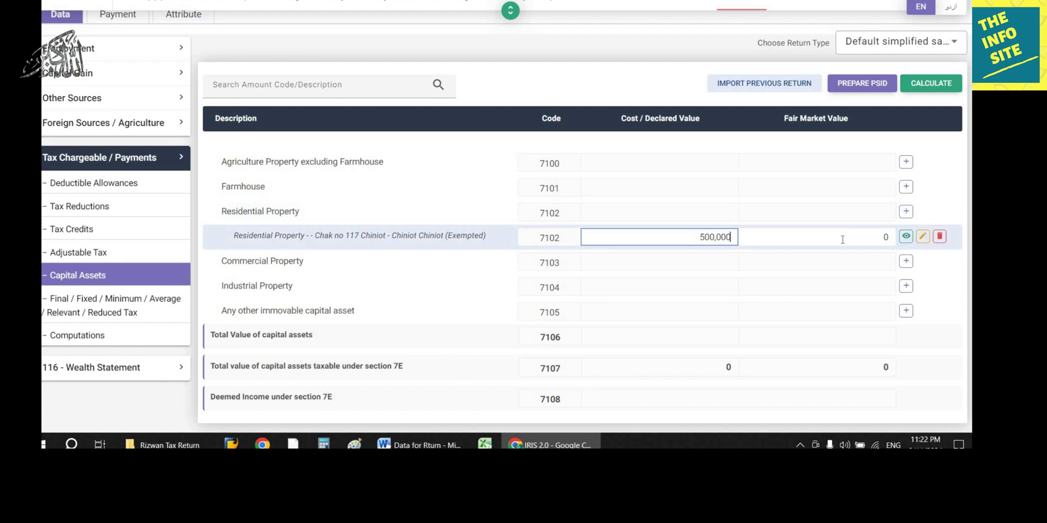
{"action": "left_click", "coordinate": [888, 240]}
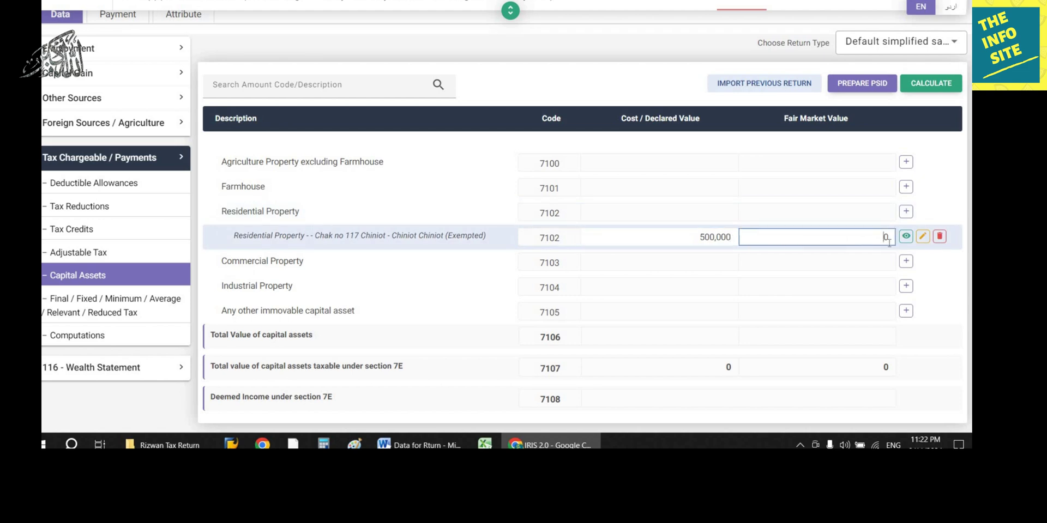
{"action": "type", "text": "5000000"}
{"action": "left_click", "coordinate": [944, 86]}
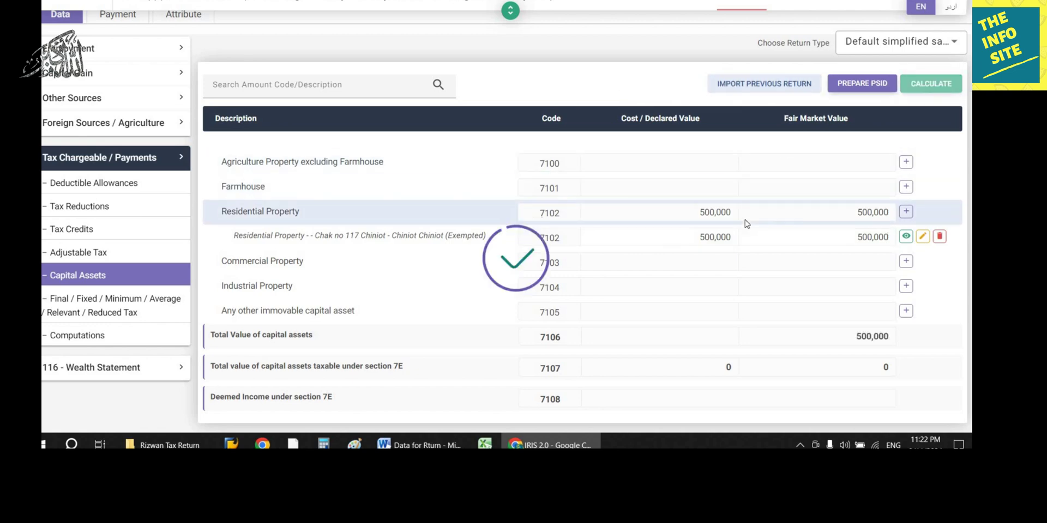
Step: Review the updated tax computations
{"action": "scroll", "coordinate": [745, 221], "scroll_direction": "up", "scroll_amount": 2}
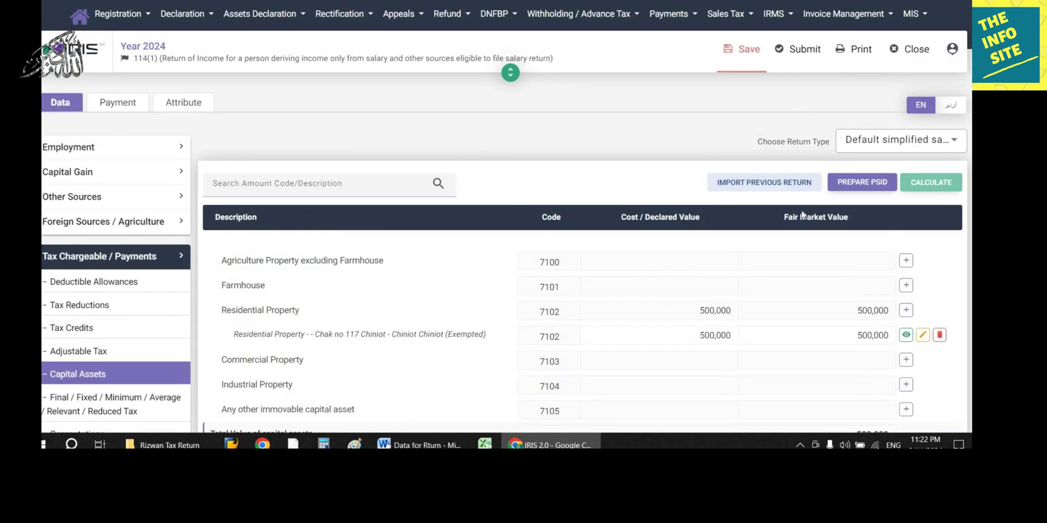
{"action": "scroll", "coordinate": [109, 324], "scroll_direction": "down", "scroll_amount": 3}
{"action": "left_click", "coordinate": [108, 321]}
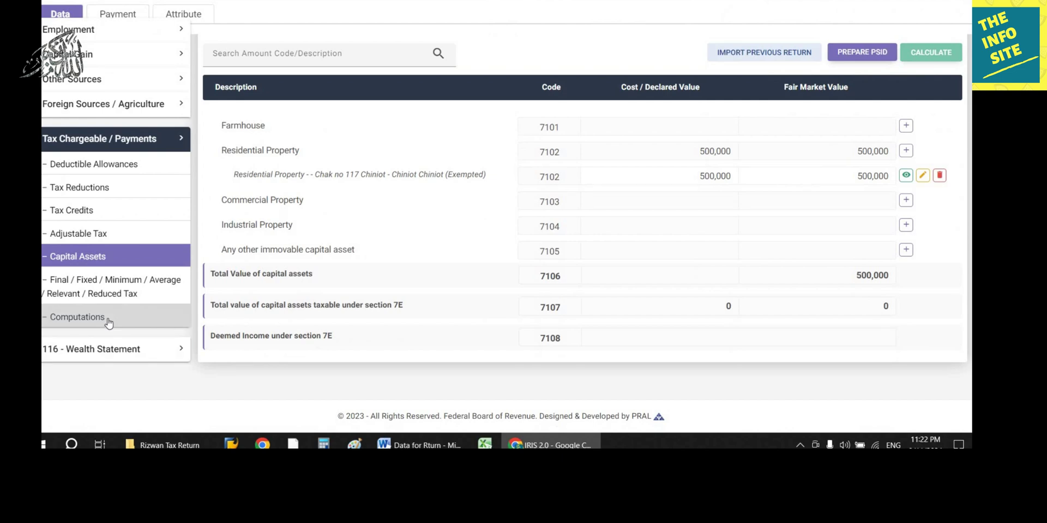
{"action": "scroll", "coordinate": [899, 281], "scroll_direction": "down", "scroll_amount": 10}
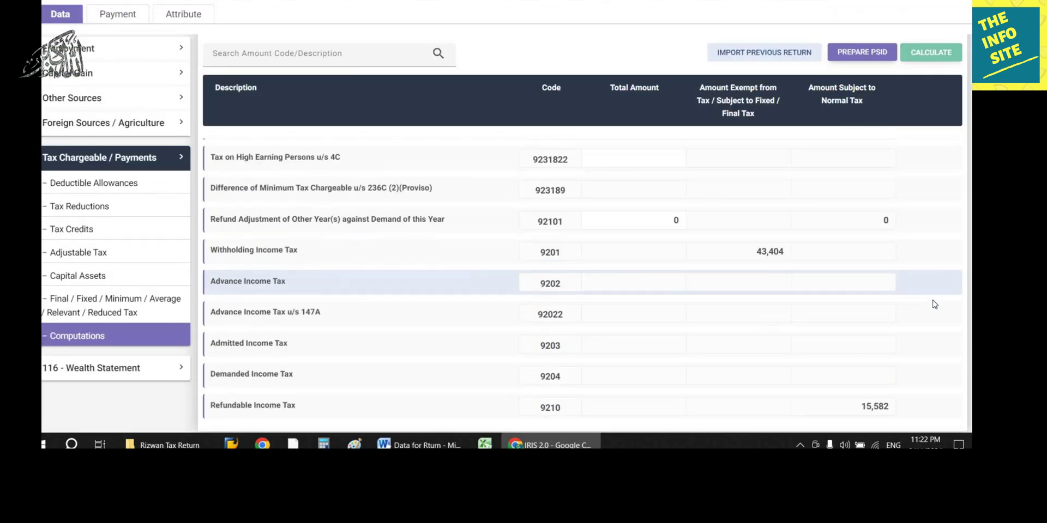
{"action": "scroll", "coordinate": [927, 291], "scroll_direction": "up", "scroll_amount": 4}
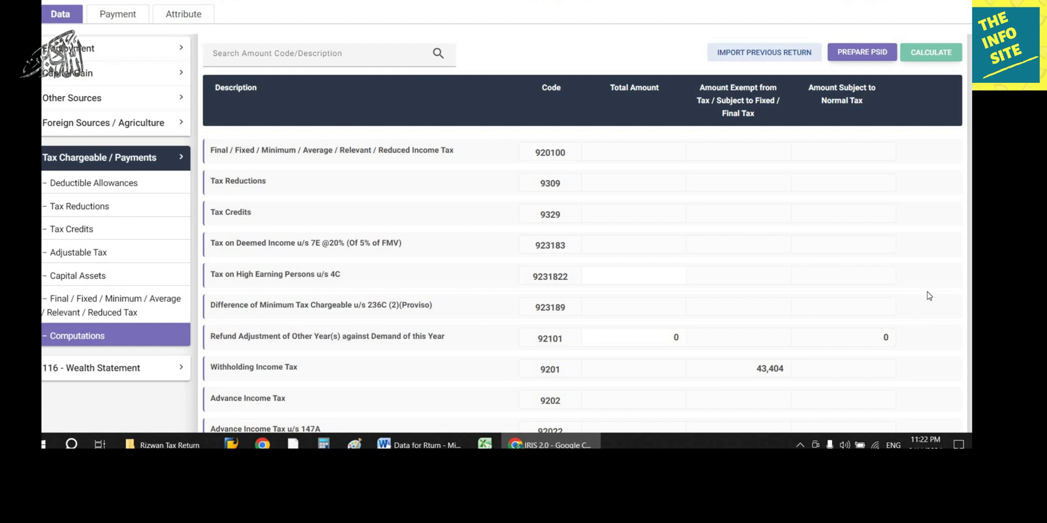
{"action": "scroll", "coordinate": [929, 295], "scroll_direction": "down", "scroll_amount": 4}
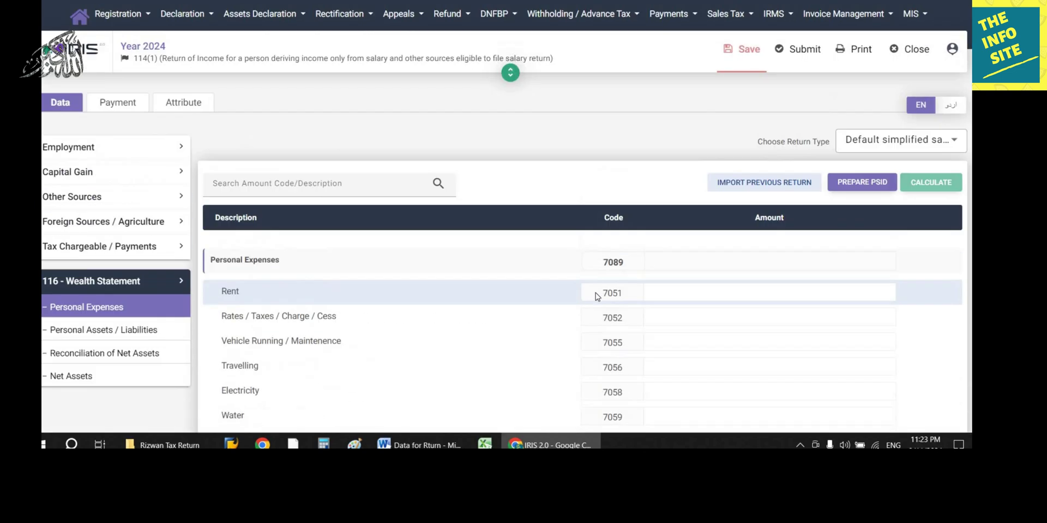
Step: Enter 635,000 as household expenses under code 7087 from the Word notes and recalculate
{"action": "left_click", "coordinate": [420, 445]}
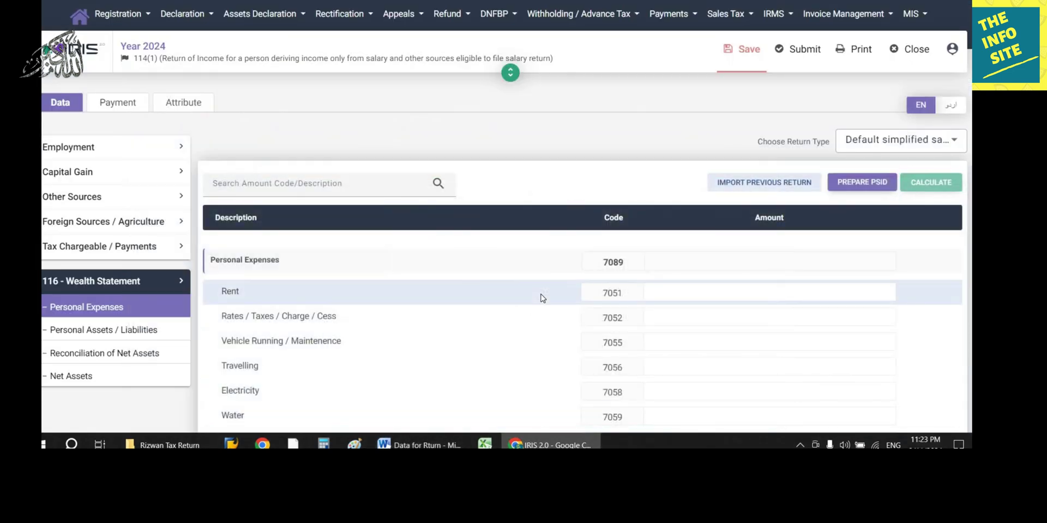
{"action": "scroll", "coordinate": [542, 298], "scroll_direction": "down", "scroll_amount": 5}
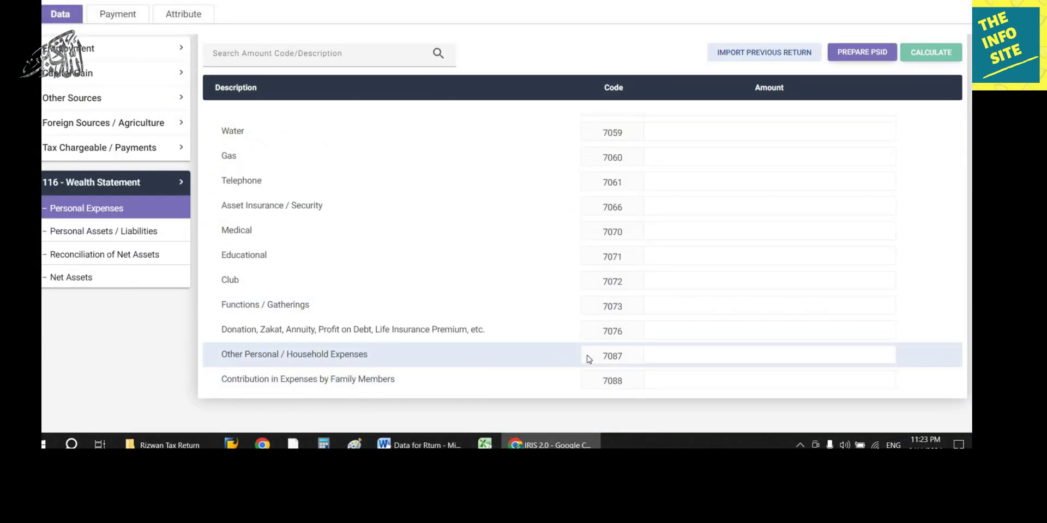
{"action": "left_click", "coordinate": [762, 352]}
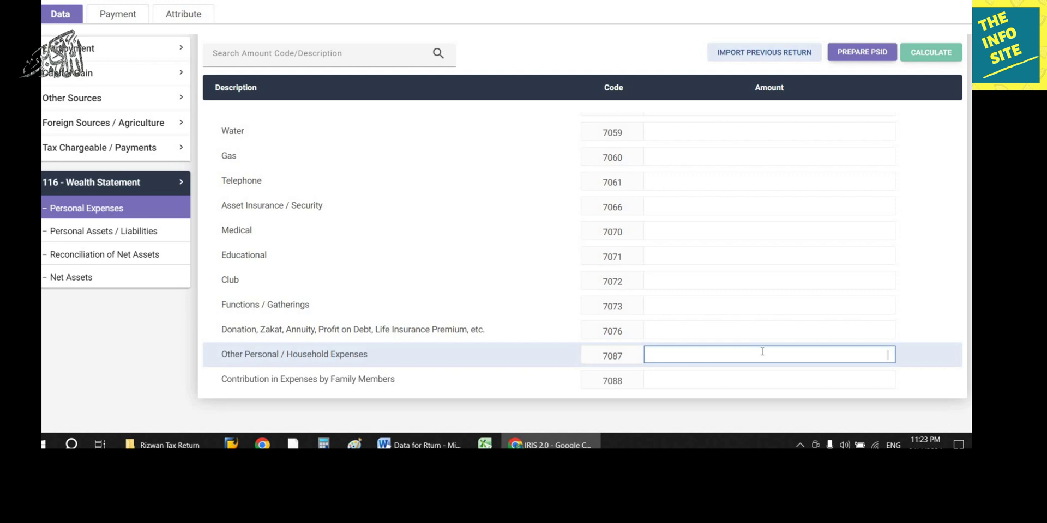
{"action": "type", "text": "6350000"}
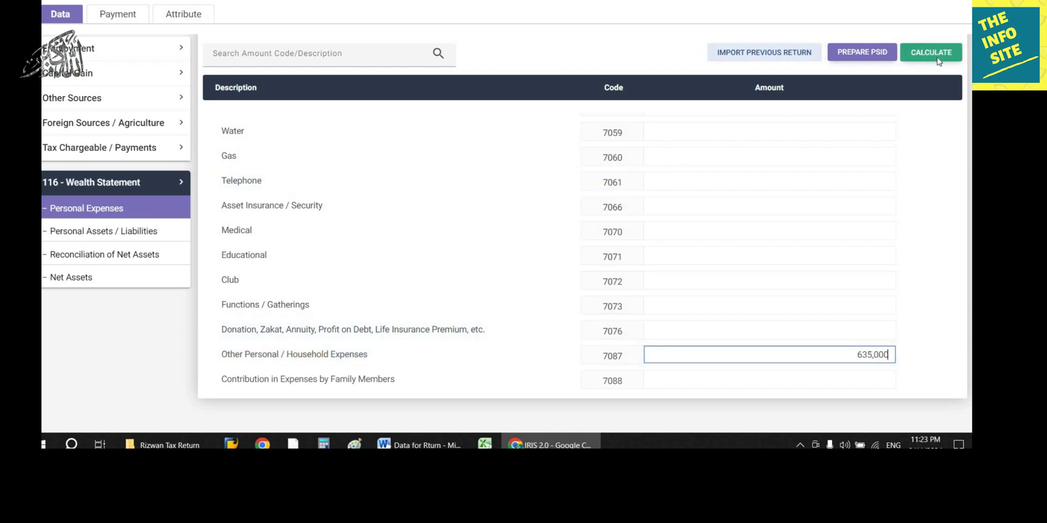
{"action": "left_click", "coordinate": [932, 59]}
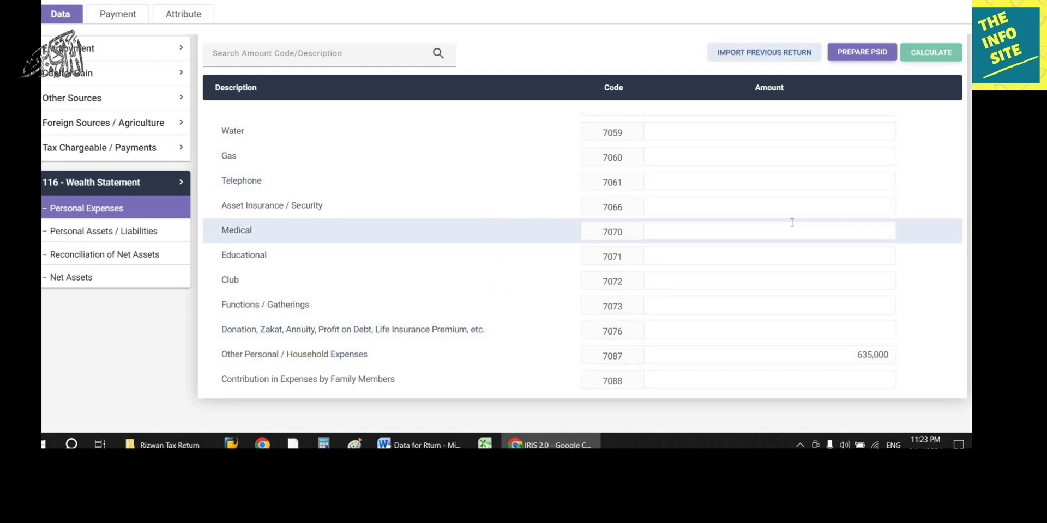
{"action": "scroll", "coordinate": [792, 222], "scroll_direction": "up", "scroll_amount": 6}
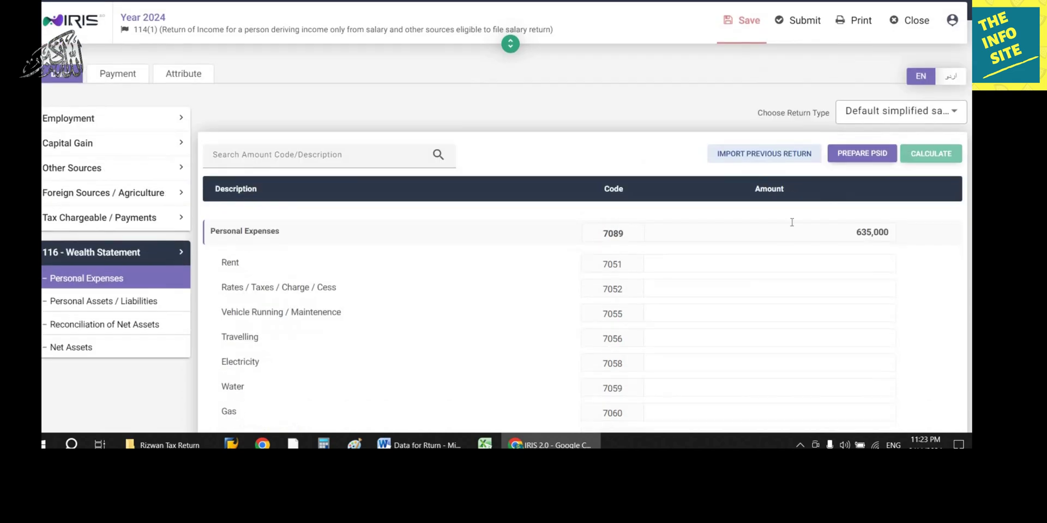
{"action": "scroll", "coordinate": [315, 262], "scroll_direction": "down", "scroll_amount": 7}
Step: List the Chiniot 5 Marla plot under code 7002 at 500,000 and recalculate
{"action": "left_click", "coordinate": [124, 231]}
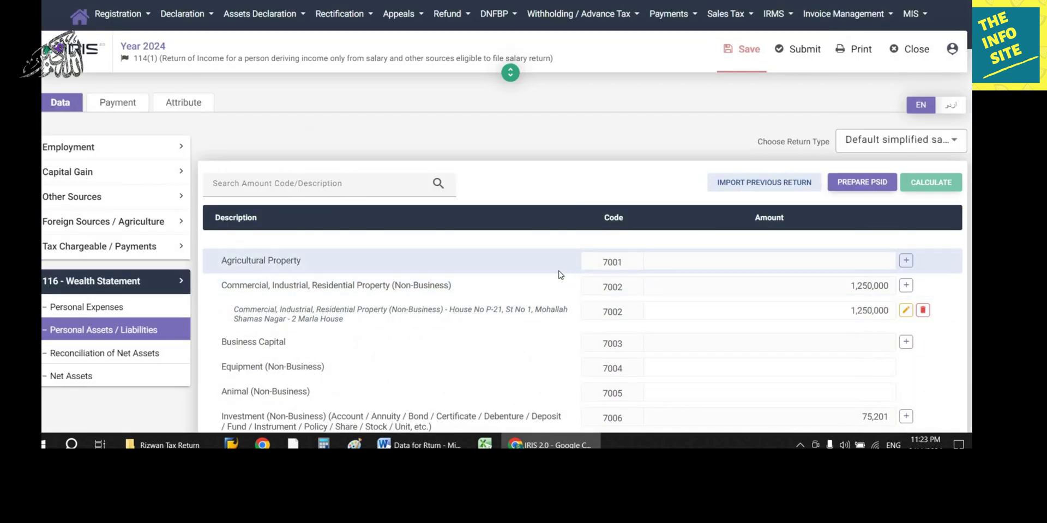
{"action": "scroll", "coordinate": [560, 275], "scroll_direction": "down", "scroll_amount": 3}
{"action": "scroll", "coordinate": [436, 234], "scroll_direction": "up", "scroll_amount": 2}
{"action": "scroll", "coordinate": [315, 187], "scroll_direction": "down", "scroll_amount": 1}
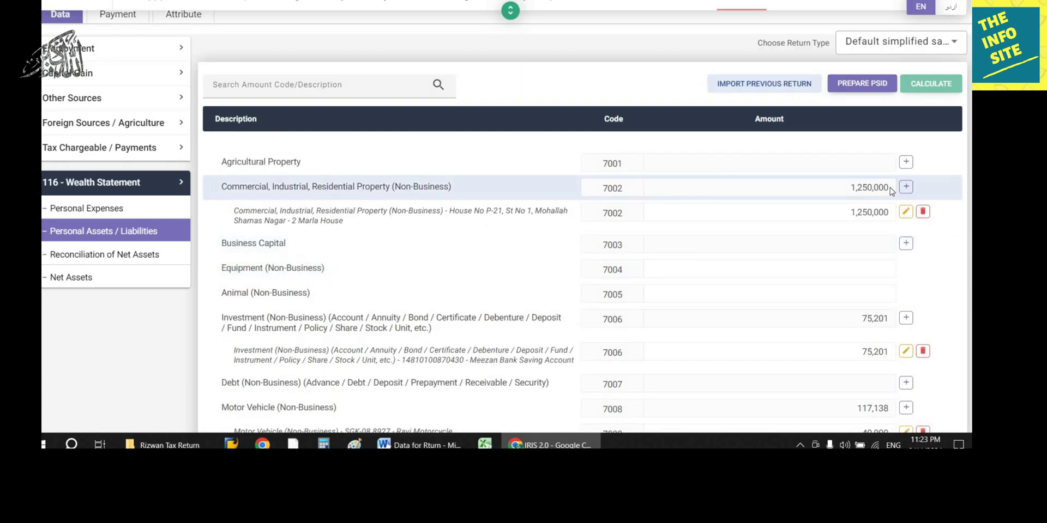
{"action": "left_click", "coordinate": [906, 187]}
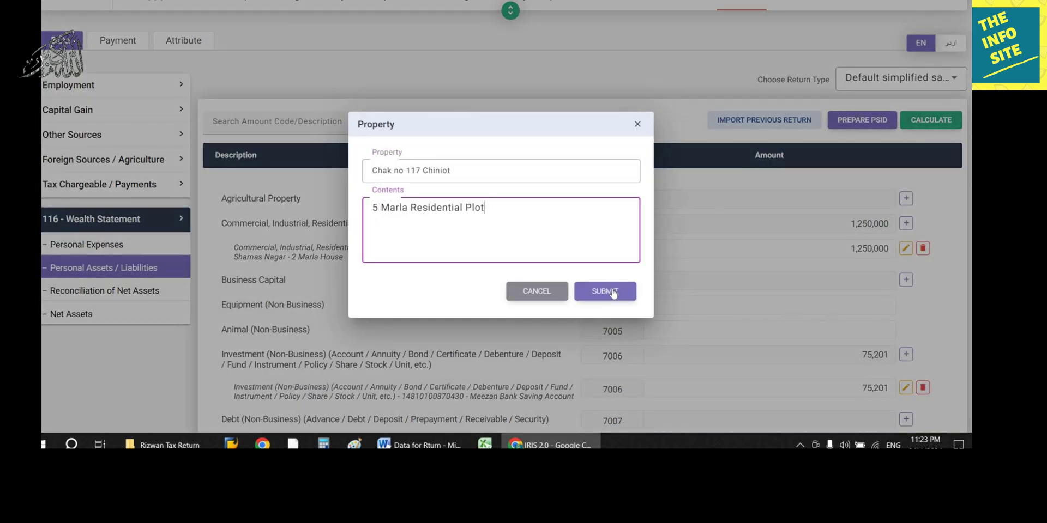
{"action": "left_click", "coordinate": [605, 291]}
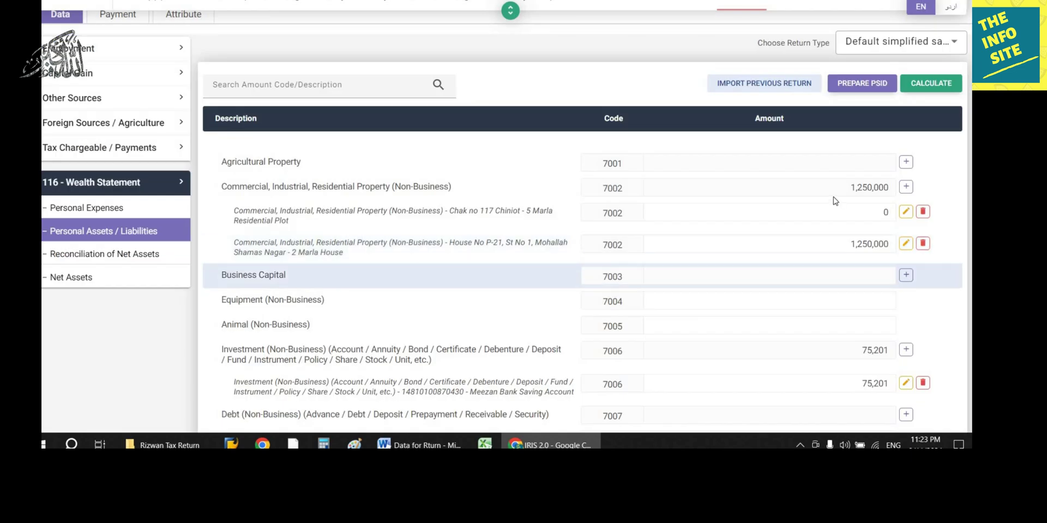
{"action": "left_click", "coordinate": [879, 212]}
{"action": "type", "text": "500,00"}
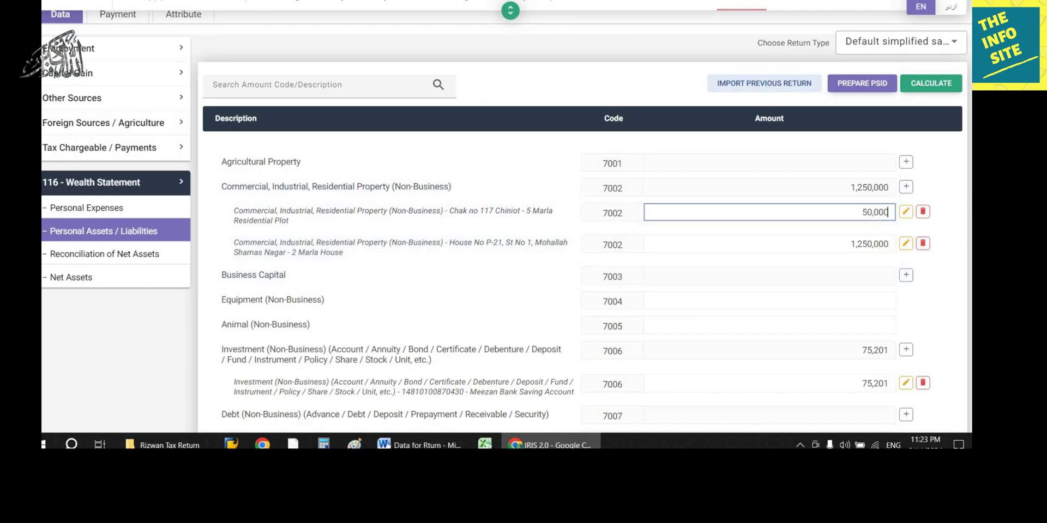
{"action": "type", "text": "0"}
{"action": "left_click", "coordinate": [932, 86]}
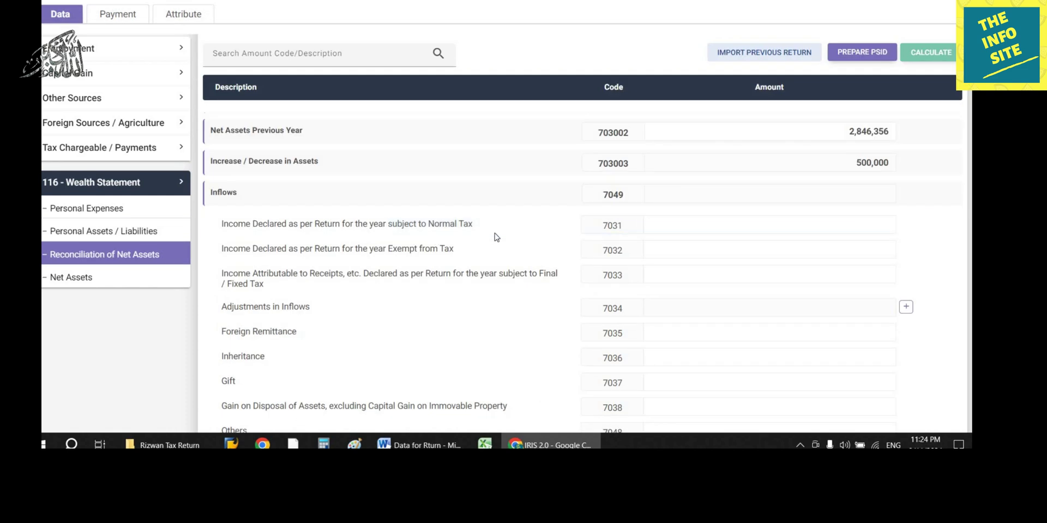
Step: Enter 1,302,576 under code 7031 and recalculate, leaving -167,576 unreconciled
{"action": "left_click", "coordinate": [733, 224]}
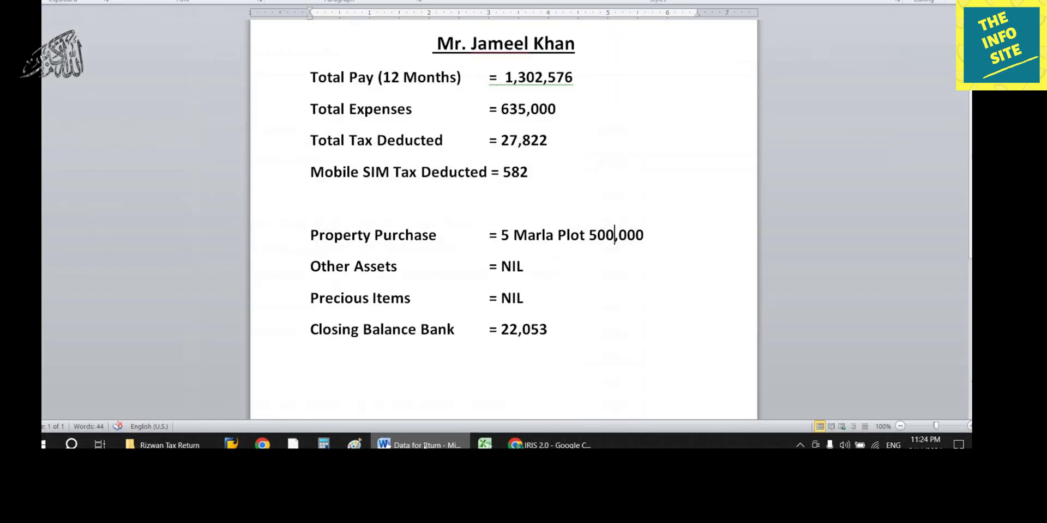
{"action": "type", "text": "1302576"}
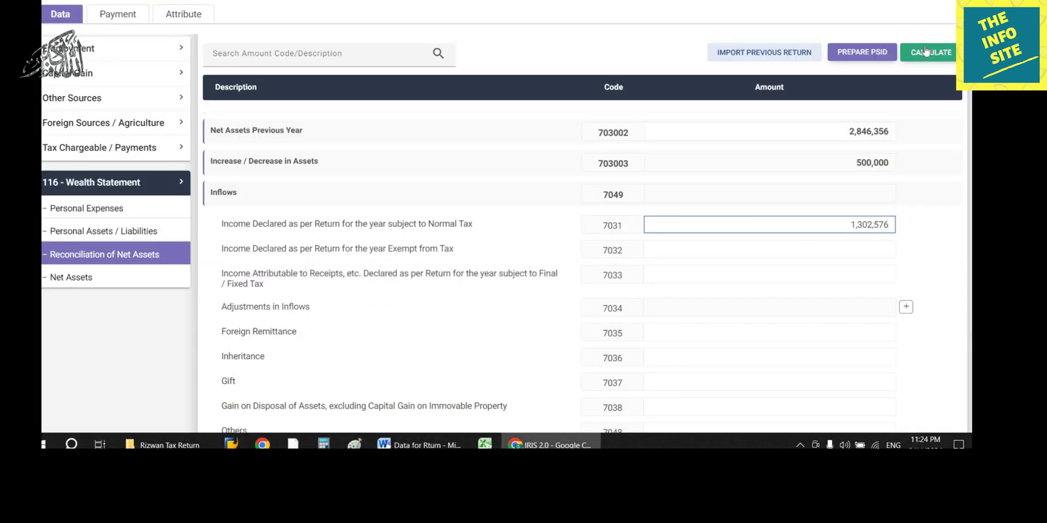
{"action": "left_click", "coordinate": [926, 51]}
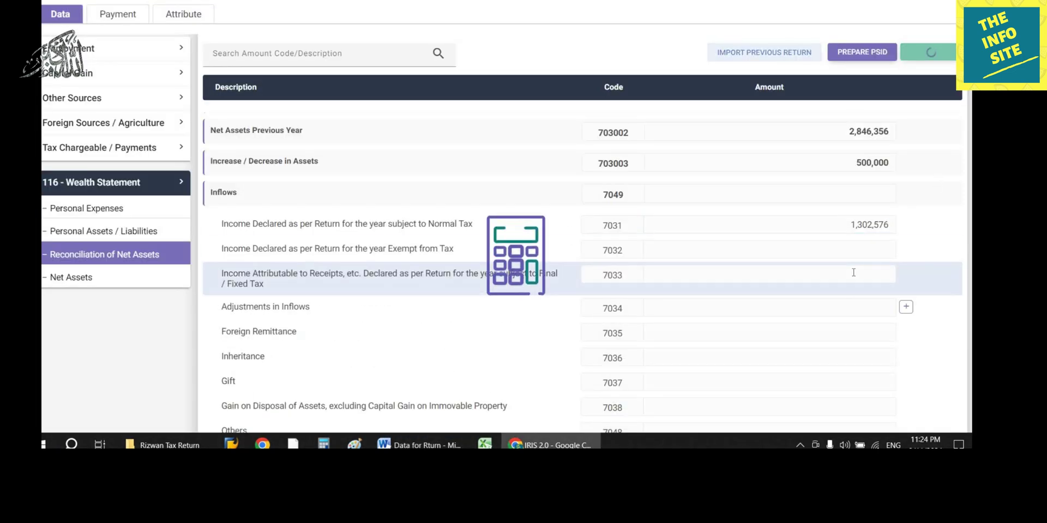
{"action": "scroll", "coordinate": [856, 275], "scroll_direction": "down", "scroll_amount": 5}
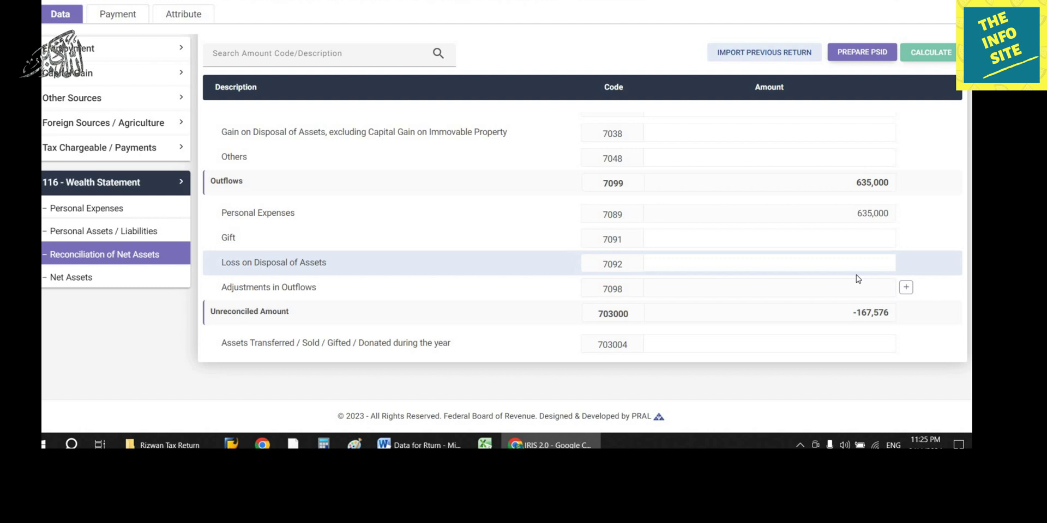
Step: In Excel, enter pay 1,302,576 in B2, expenses 635,000 in B3, and =B2-B3 in B4
{"action": "key", "text": "alt+Tab"}
{"action": "type", "text": "1302576"}
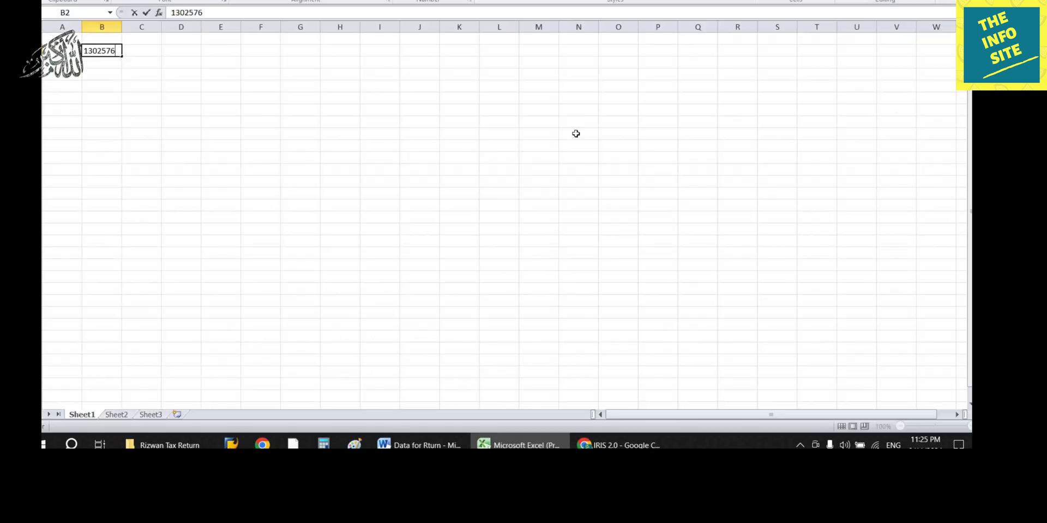
{"action": "key", "text": "Return"}
{"action": "type", "text": "635000"}
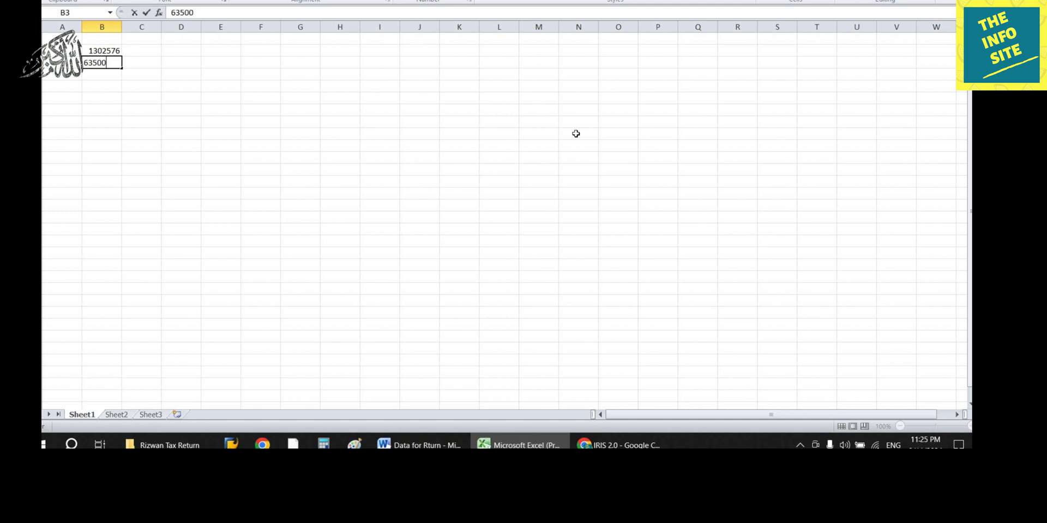
{"action": "key", "text": "Return"}
{"action": "type", "text": "=B2-B3"}
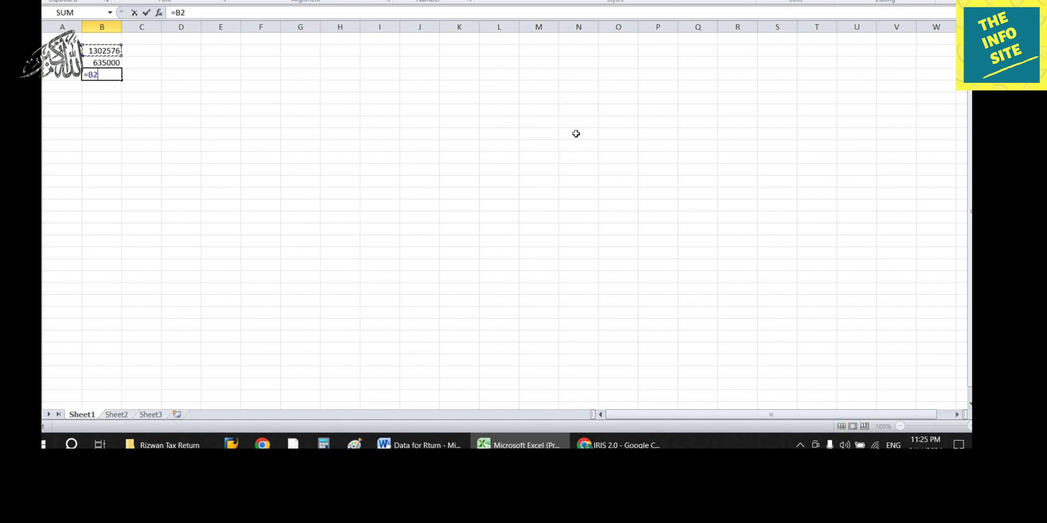
{"action": "key", "text": "Return"}
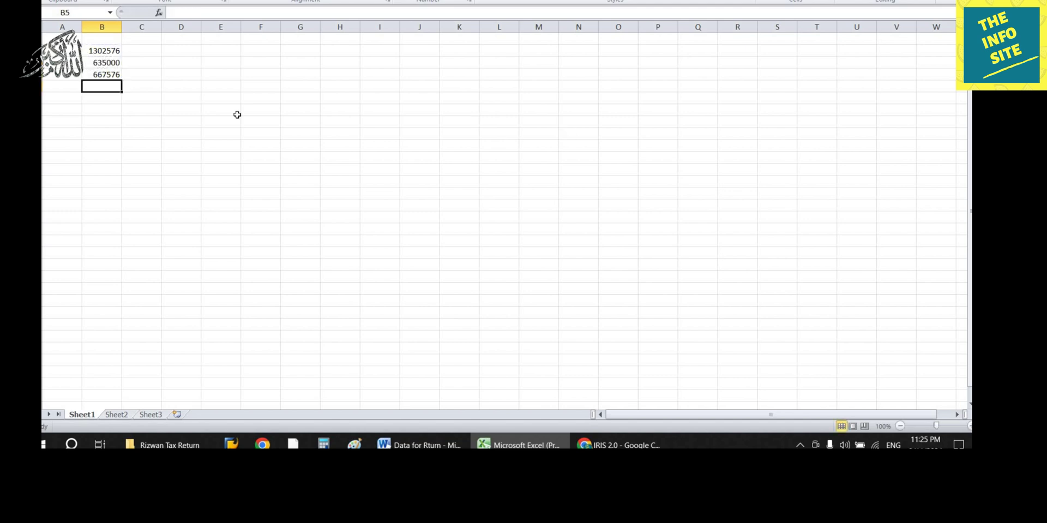
Step: Format column B with thousands separators and no decimal places
{"action": "left_click", "coordinate": [101, 26]}
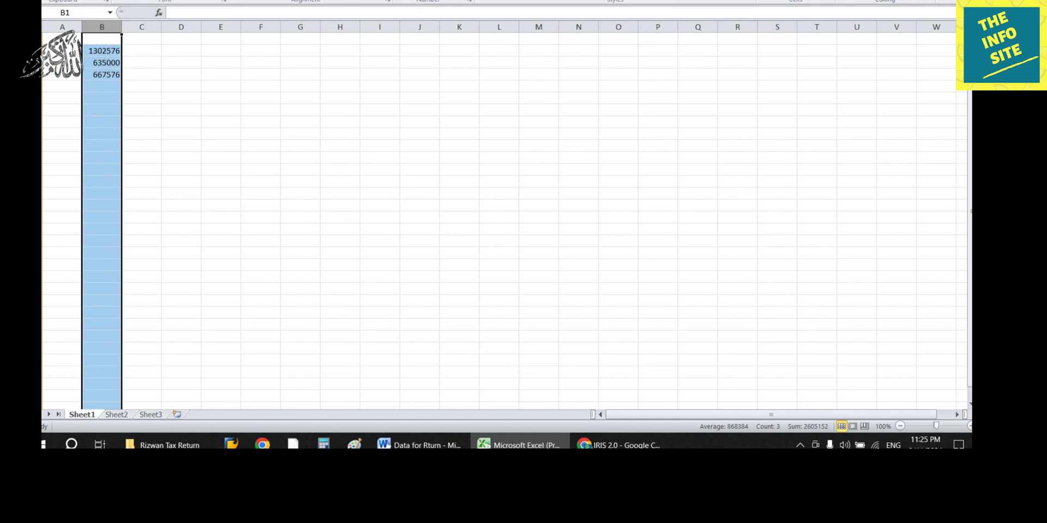
{"action": "left_click", "coordinate": [432, 0]}
{"action": "left_click", "coordinate": [462, 0]}
{"action": "left_click", "coordinate": [462, 0]}
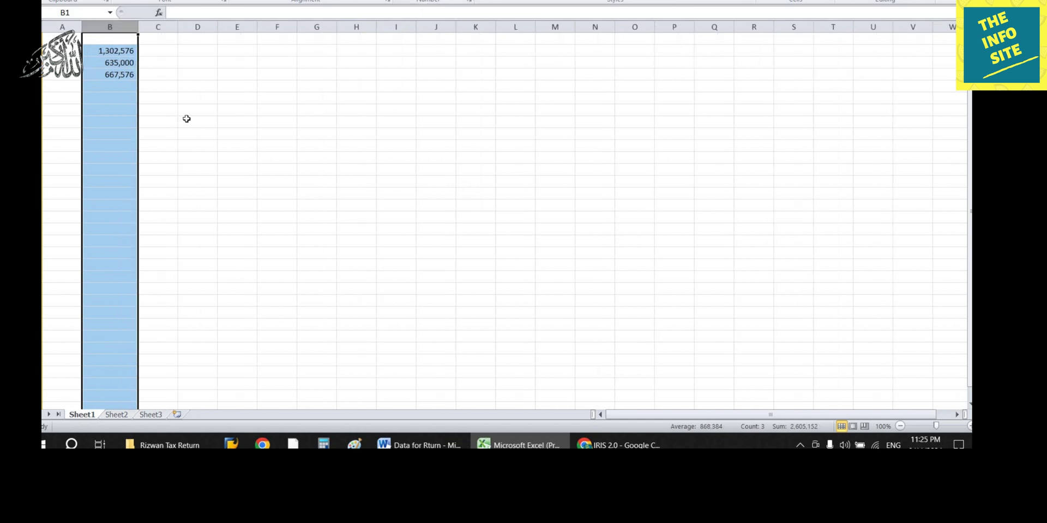
{"action": "left_click", "coordinate": [474, 194]}
Step: Enter =B4-500000 in B5 to subtract the plot value
{"action": "left_click", "coordinate": [136, 78]}
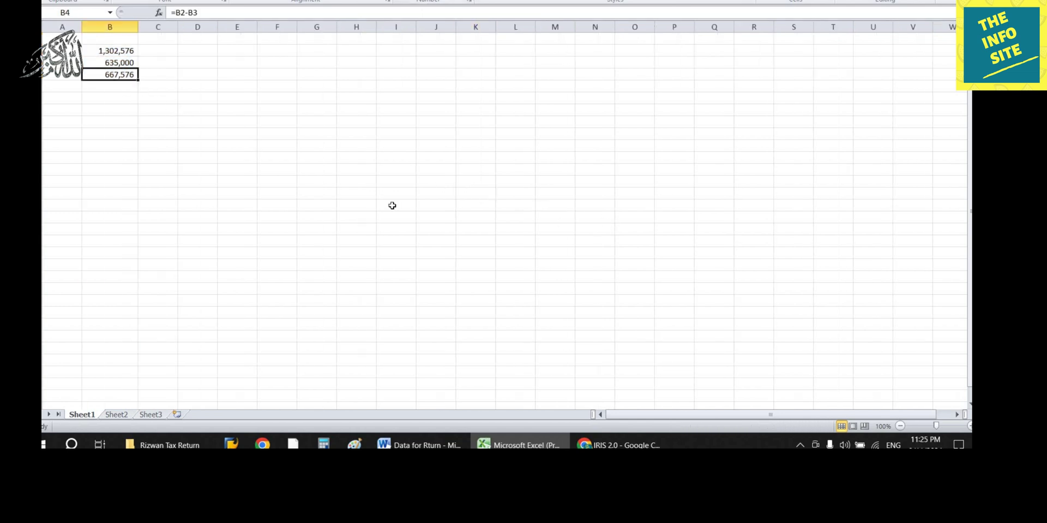
{"action": "key", "text": "Down"}
{"action": "type", "text": "=B4"}
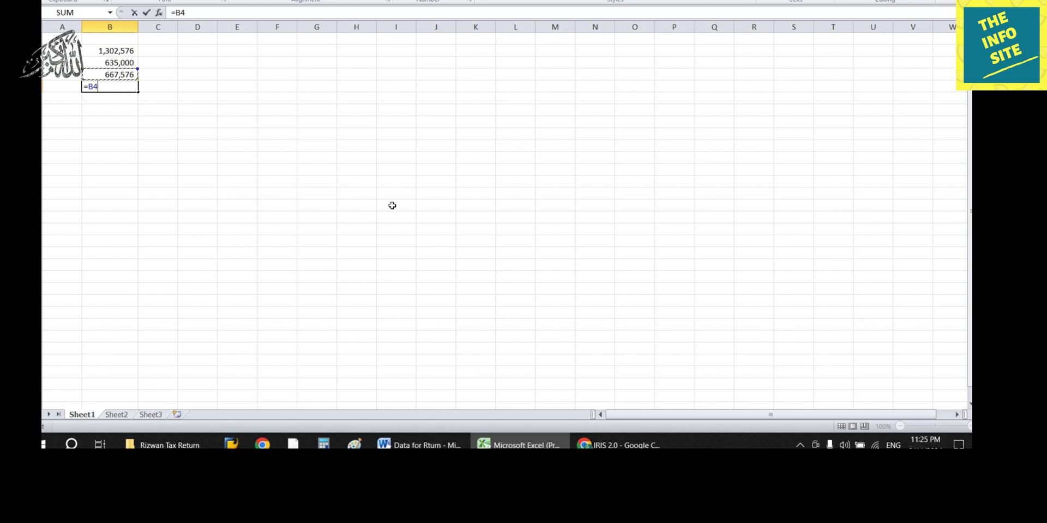
{"action": "type", "text": "-500000"}
{"action": "key", "text": "Return"}
Step: Check the closing bank balance of 22,053 in the Word notes
{"action": "key", "text": "alt+Tab"}
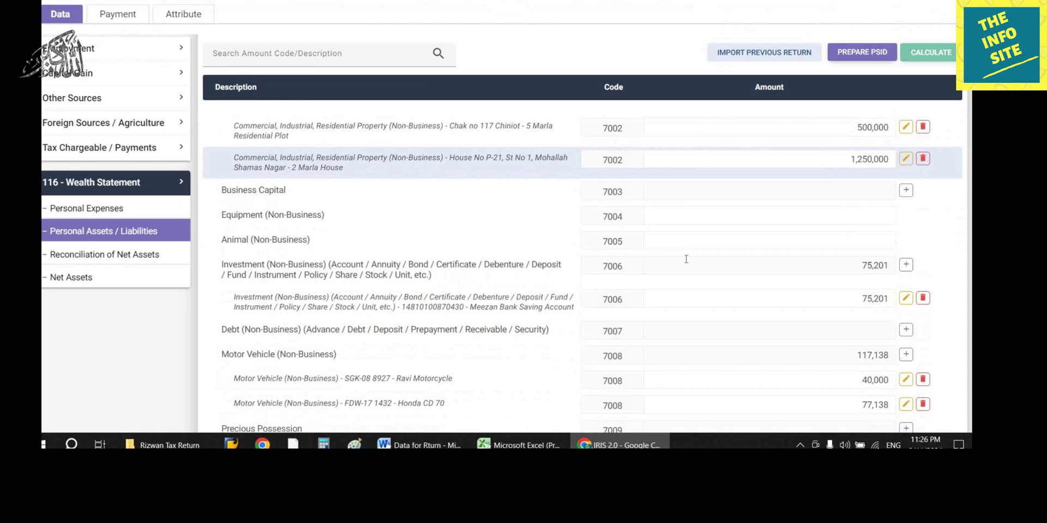
{"action": "scroll", "coordinate": [686, 259], "scroll_direction": "down", "scroll_amount": 1}
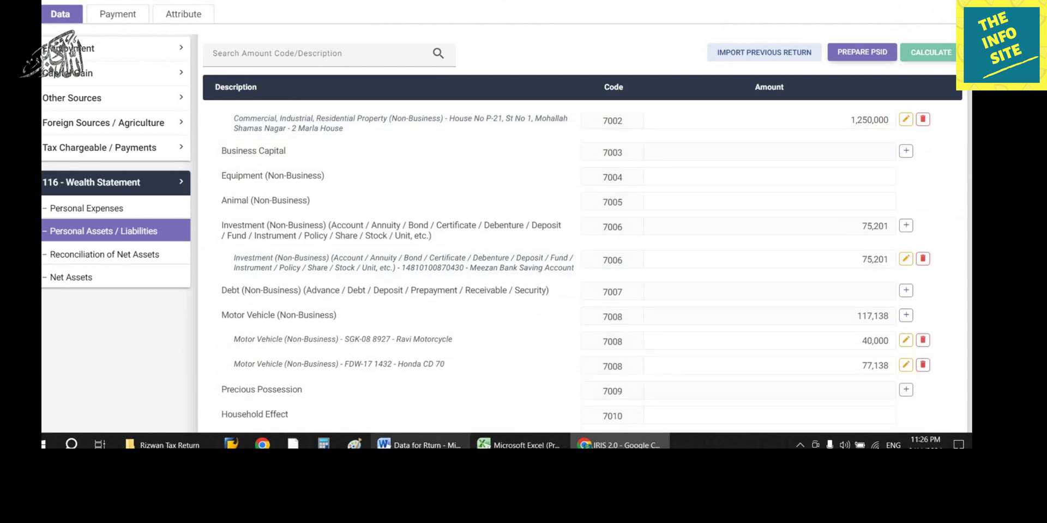
{"action": "left_click", "coordinate": [420, 444]}
{"action": "left_click", "coordinate": [615, 444]}
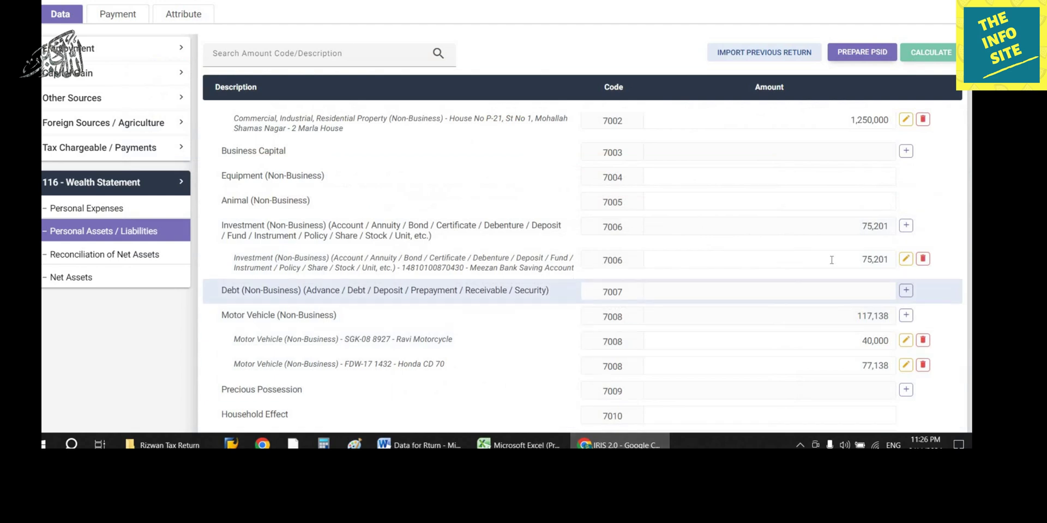
Step: Replace the Meezan Bank saving account amount 75,201 with 22,053 under code 7006
{"action": "left_click", "coordinate": [862, 260]}
{"action": "double_click", "coordinate": [862, 260]}
{"action": "type", "text": "2"}
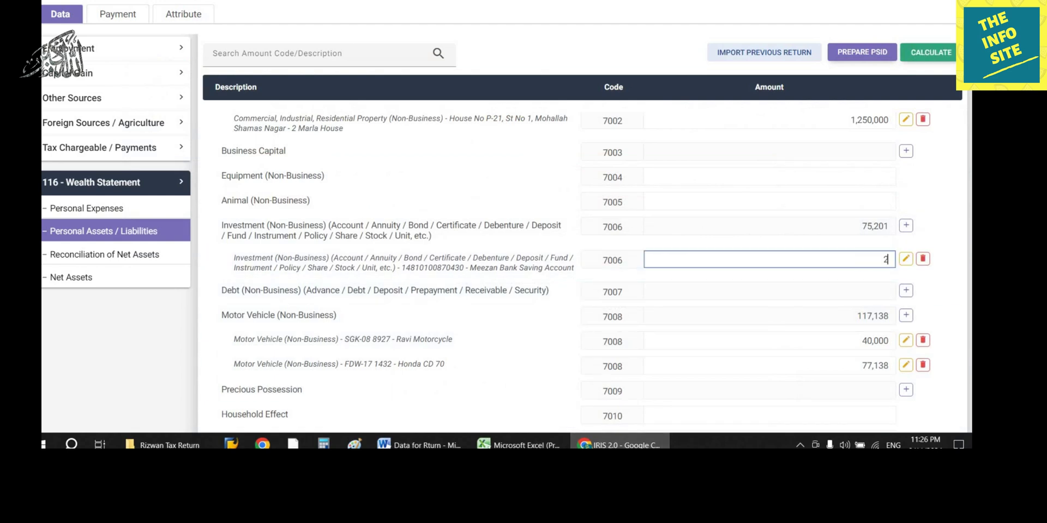
{"action": "type", "text": "2,053"}
{"action": "left_click", "coordinate": [734, 215]}
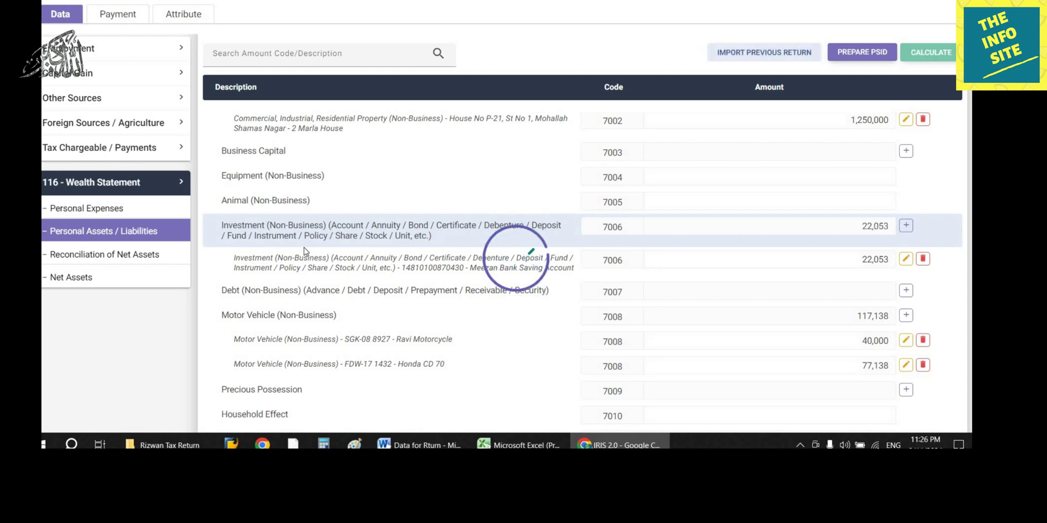
{"action": "left_click", "coordinate": [172, 252]}
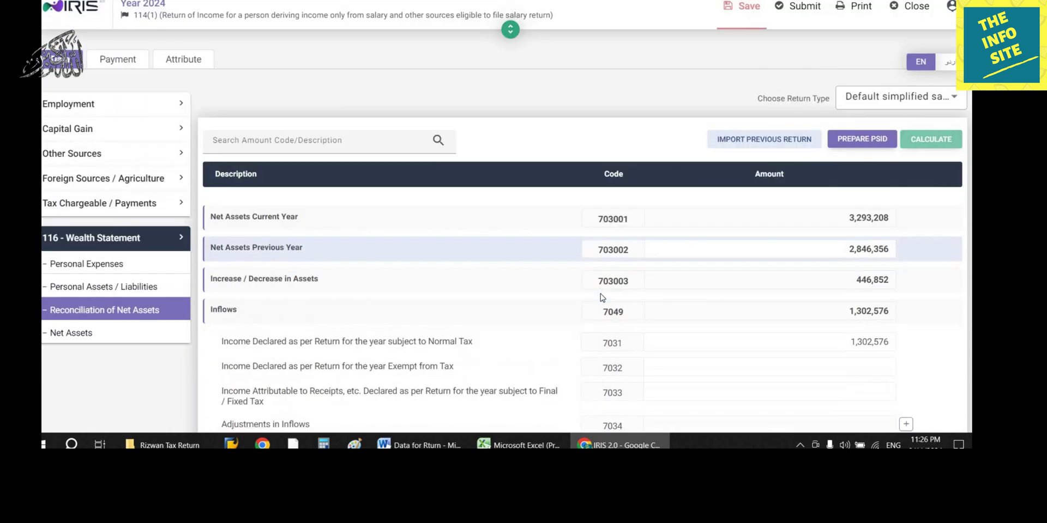
Step: Note the -220,724 unreconciled amount and locate Cash (Non-Business) at 572,317 in the asset list
{"action": "scroll", "coordinate": [600, 294], "scroll_direction": "down", "scroll_amount": 10}
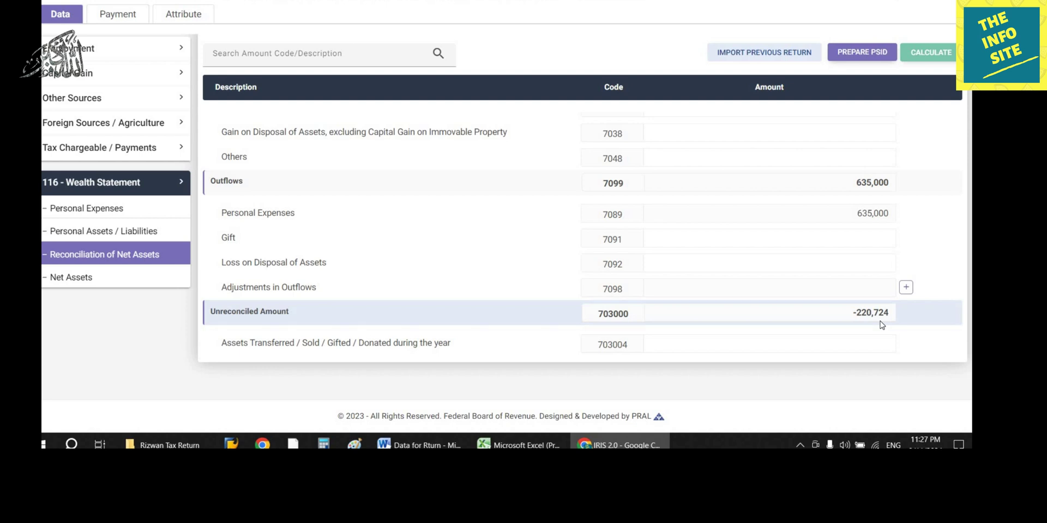
{"action": "left_click", "coordinate": [138, 233]}
{"action": "scroll", "coordinate": [471, 288], "scroll_direction": "down", "scroll_amount": 5}
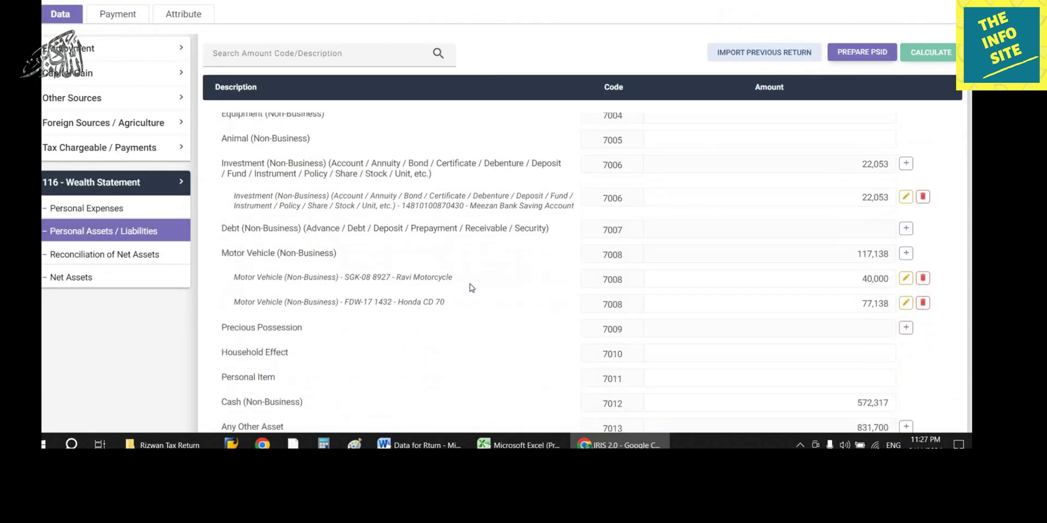
{"action": "scroll", "coordinate": [472, 288], "scroll_direction": "down", "scroll_amount": 2}
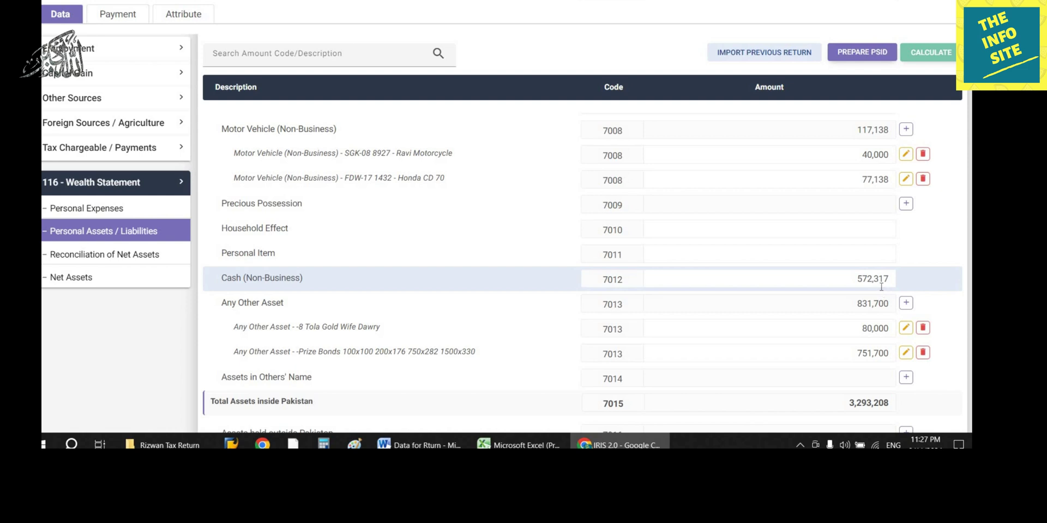
{"action": "left_click", "coordinate": [323, 445]}
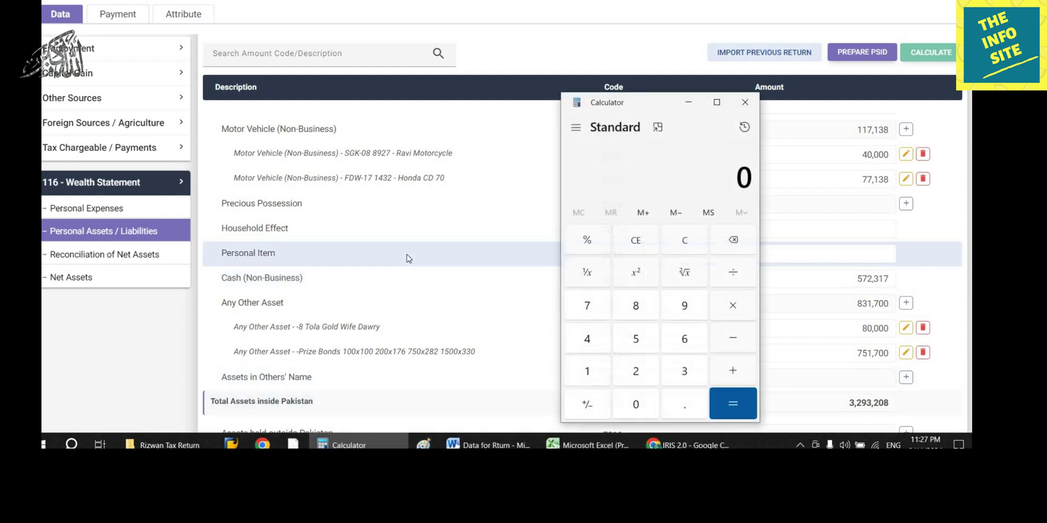
Step: Add 572,317 and 220,724 in Calculator to get 793,041
{"action": "type", "text": "572,317"}
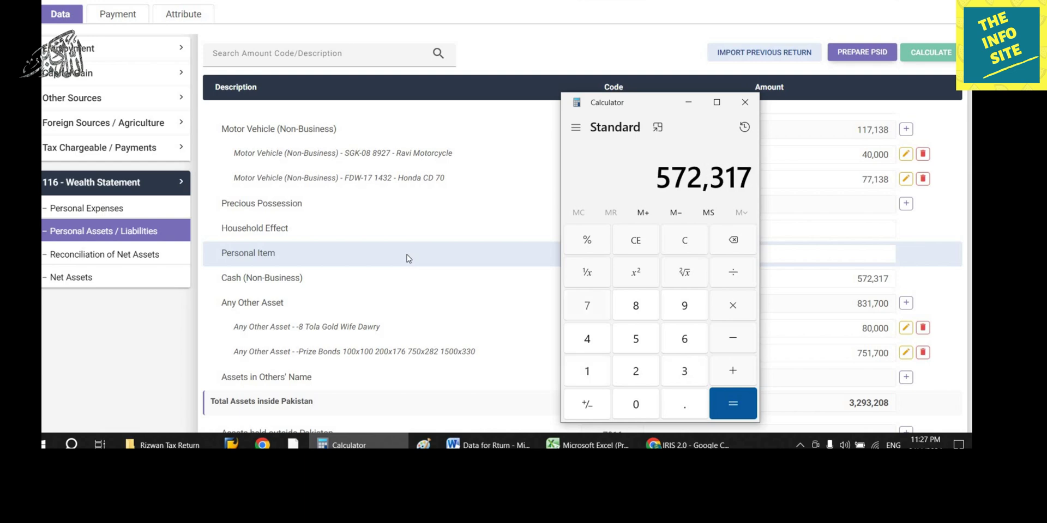
{"action": "left_click", "coordinate": [122, 254]}
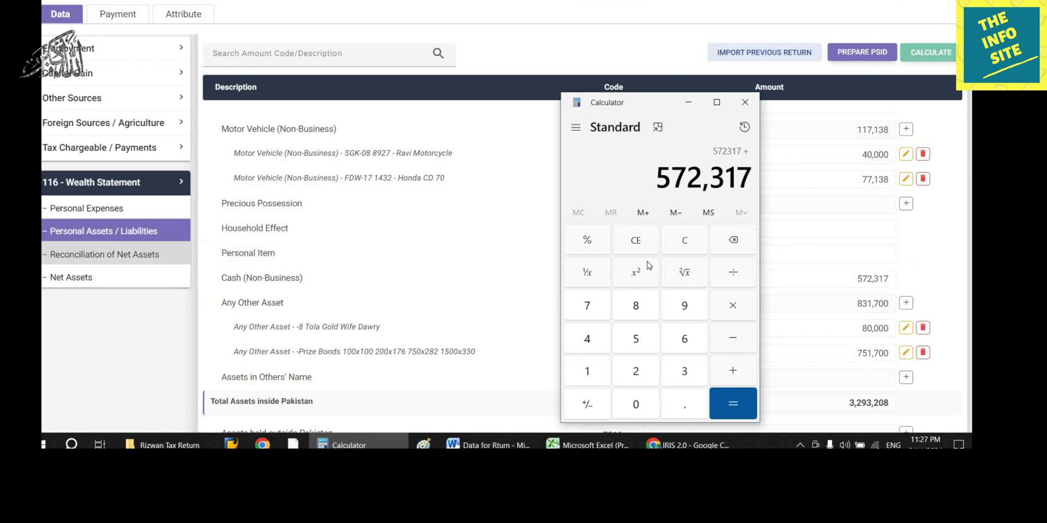
{"action": "scroll", "coordinate": [606, 361], "scroll_direction": "down", "scroll_amount": 2}
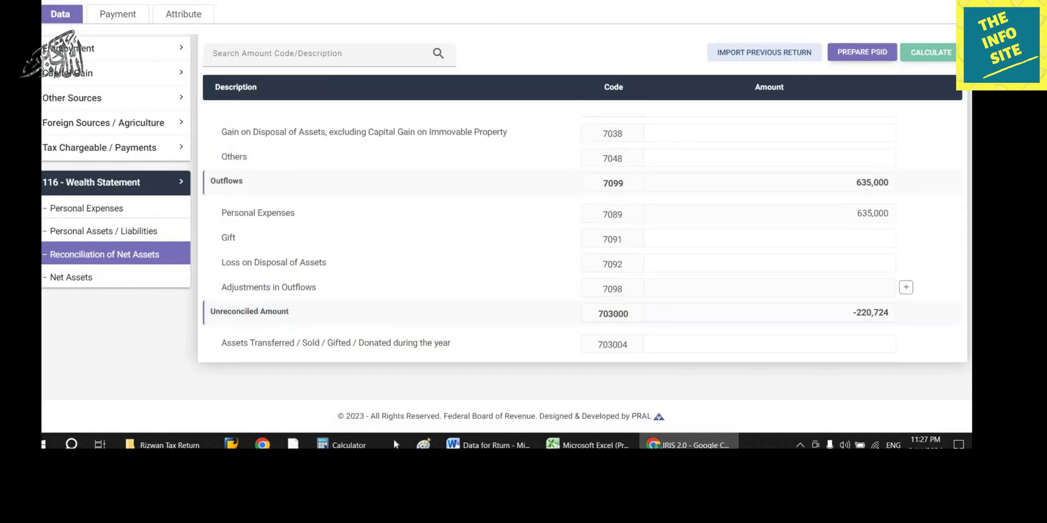
{"action": "left_click", "coordinate": [341, 445]}
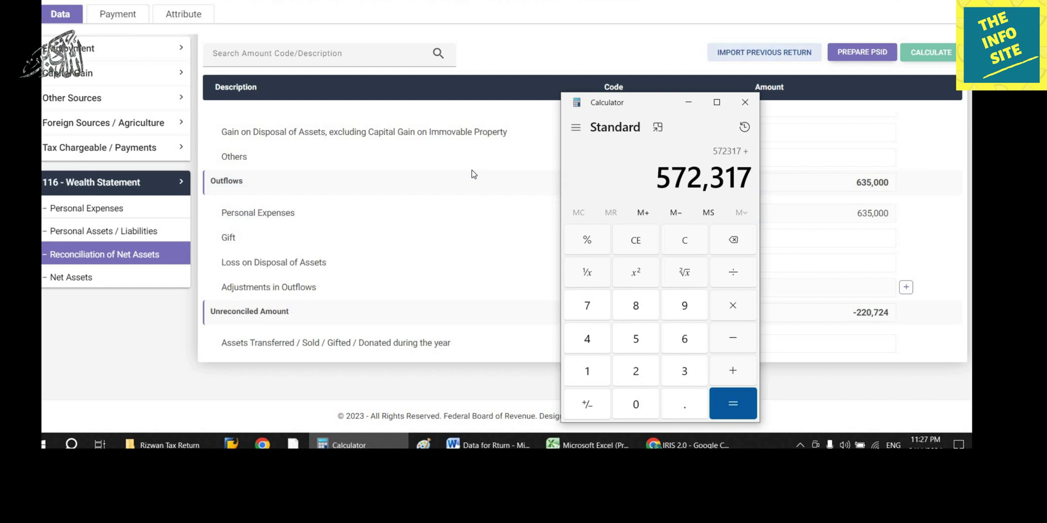
{"action": "type", "text": "220724"}
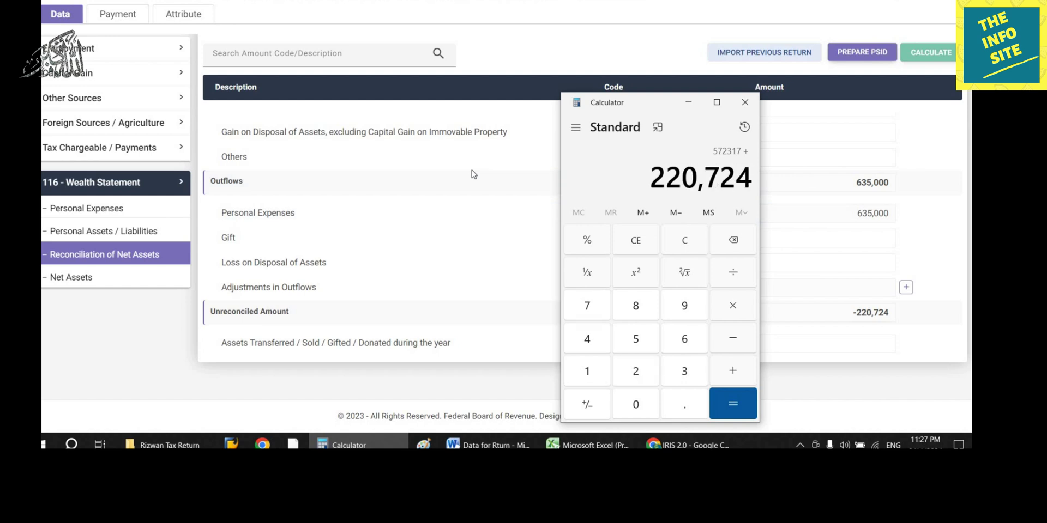
{"action": "key", "text": "Return"}
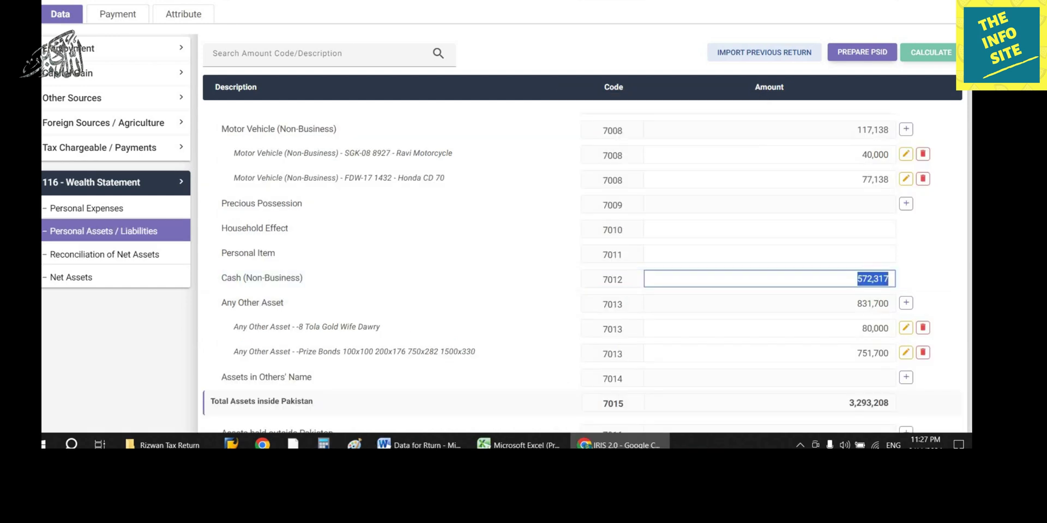
Step: Set Cash (Non-Business) 7012 to 793,041, recalculate, and confirm the unreconciled amount is 0
{"action": "type", "text": "793041"}
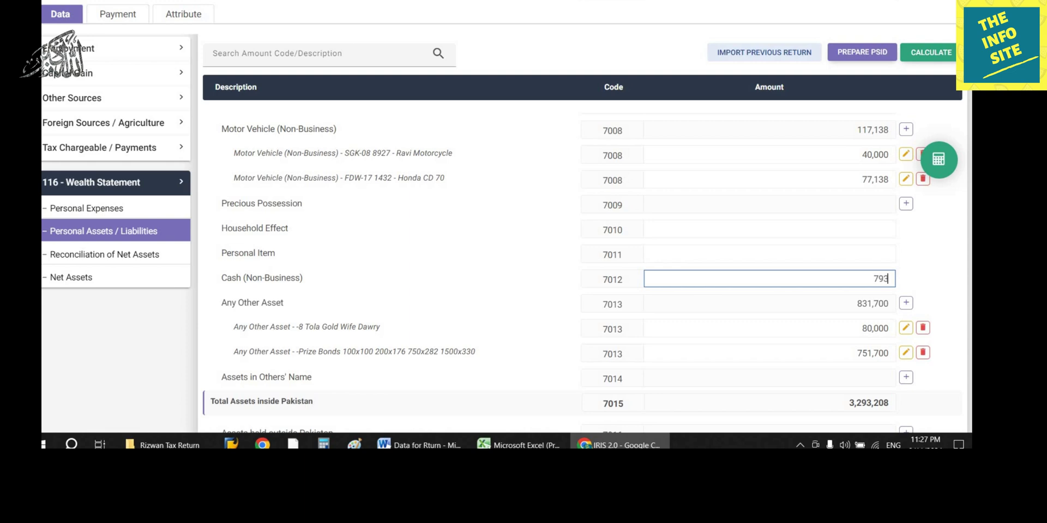
{"action": "left_click", "coordinate": [927, 53]}
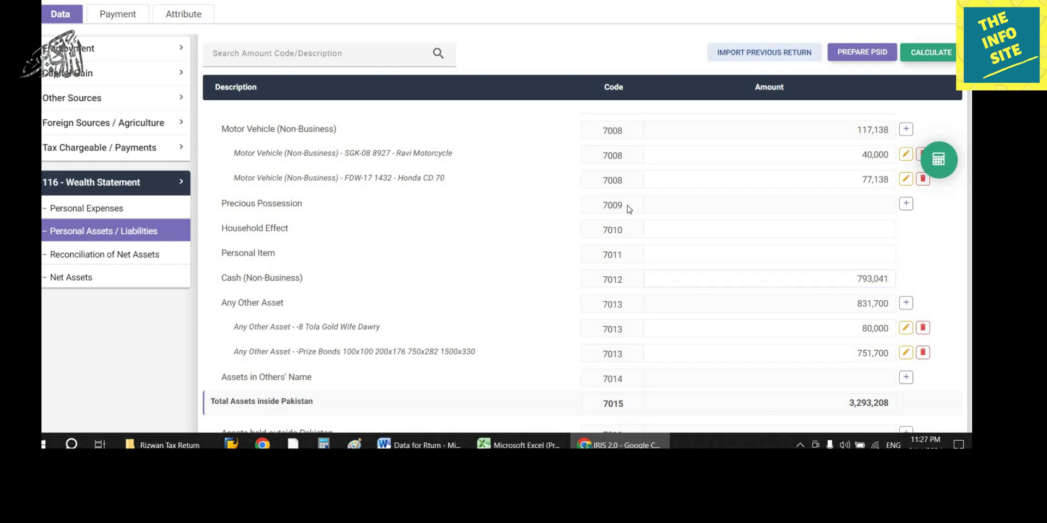
{"action": "left_click", "coordinate": [128, 254]}
{"action": "scroll", "coordinate": [542, 240], "scroll_direction": "down", "scroll_amount": 6}
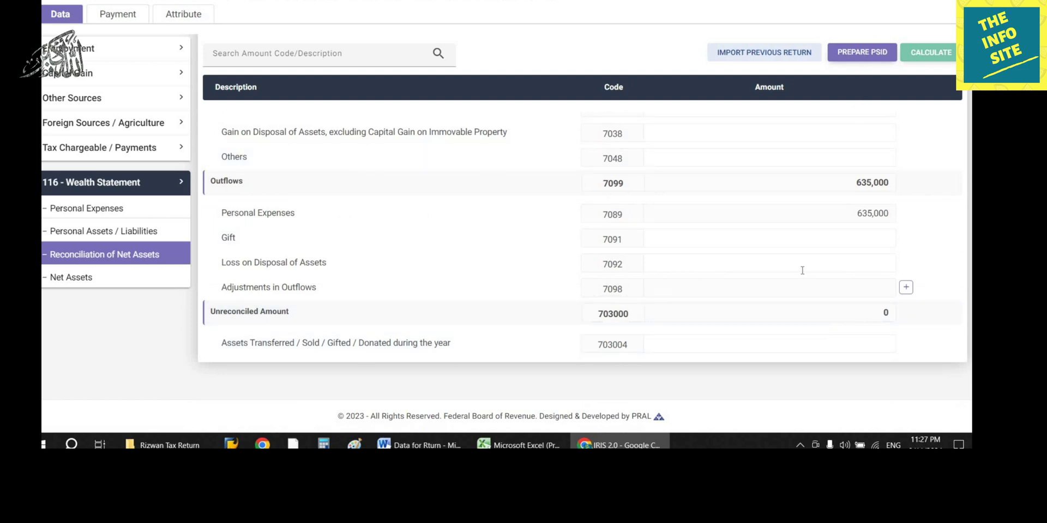
{"action": "scroll", "coordinate": [709, 268], "scroll_direction": "up", "scroll_amount": 5}
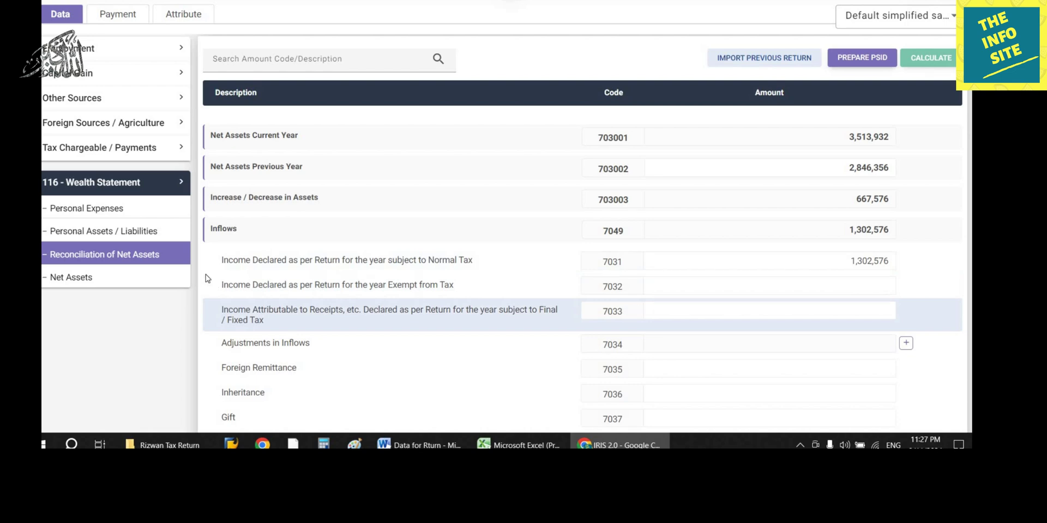
{"action": "left_click", "coordinate": [104, 231]}
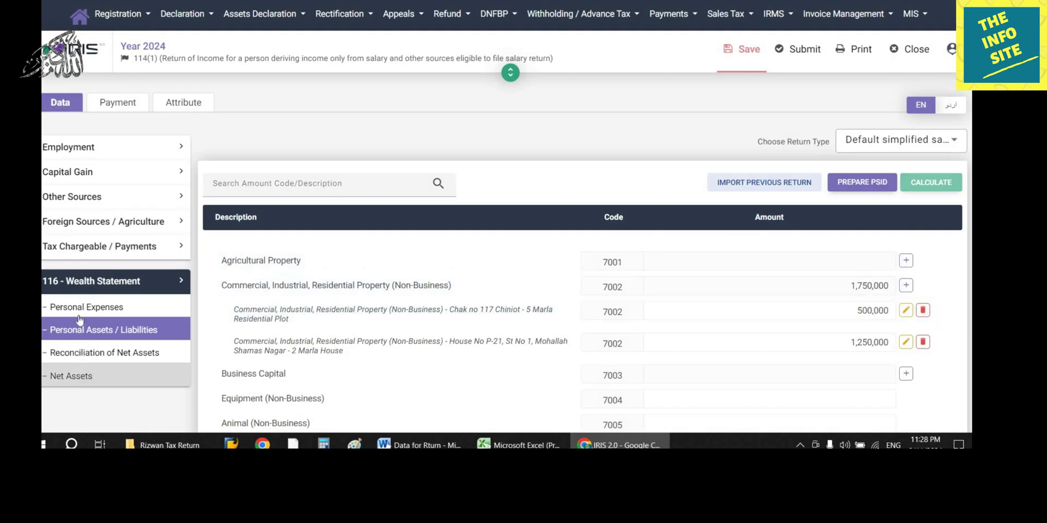
{"action": "left_click", "coordinate": [104, 353]}
{"action": "scroll", "coordinate": [582, 336], "scroll_direction": "down", "scroll_amount": 3}
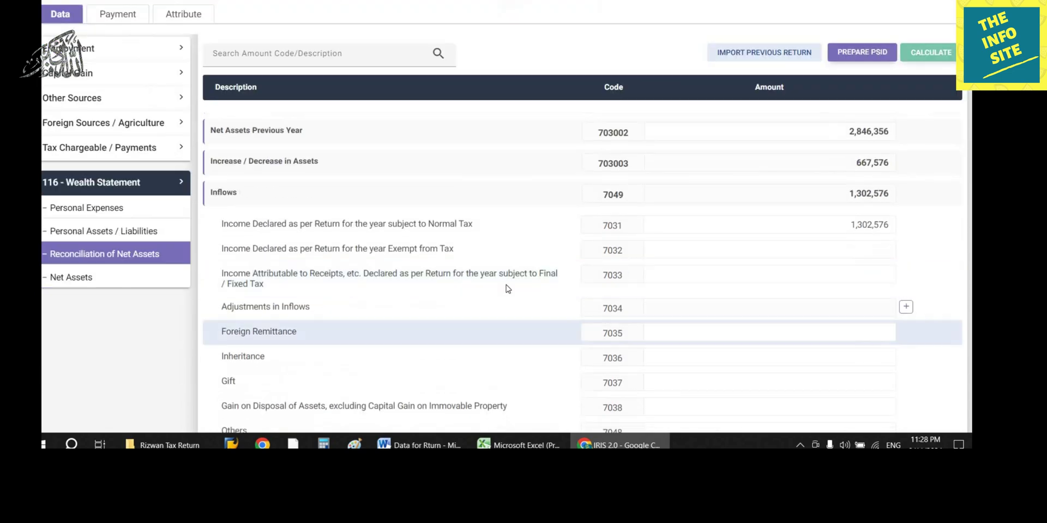
{"action": "left_click", "coordinate": [839, 228]}
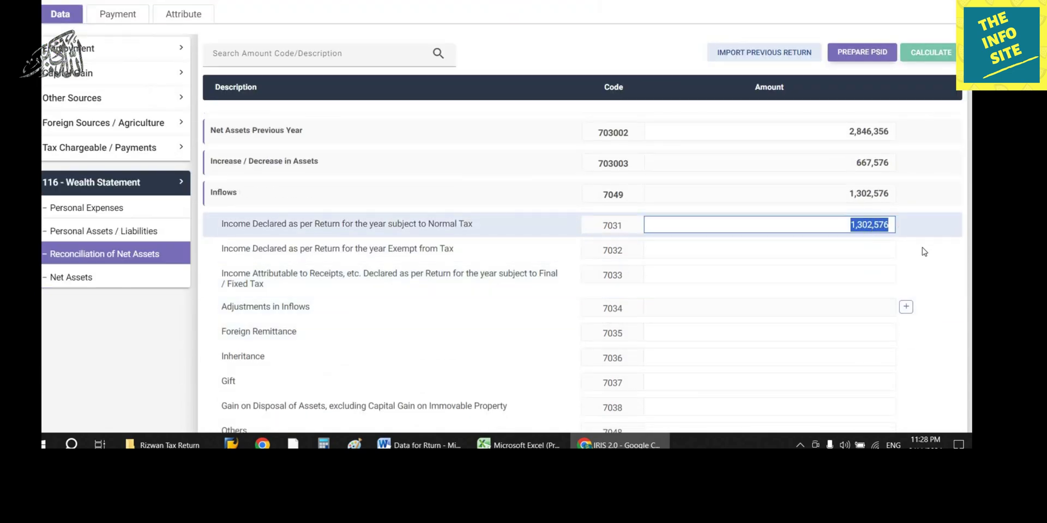
{"action": "left_click", "coordinate": [219, 195]}
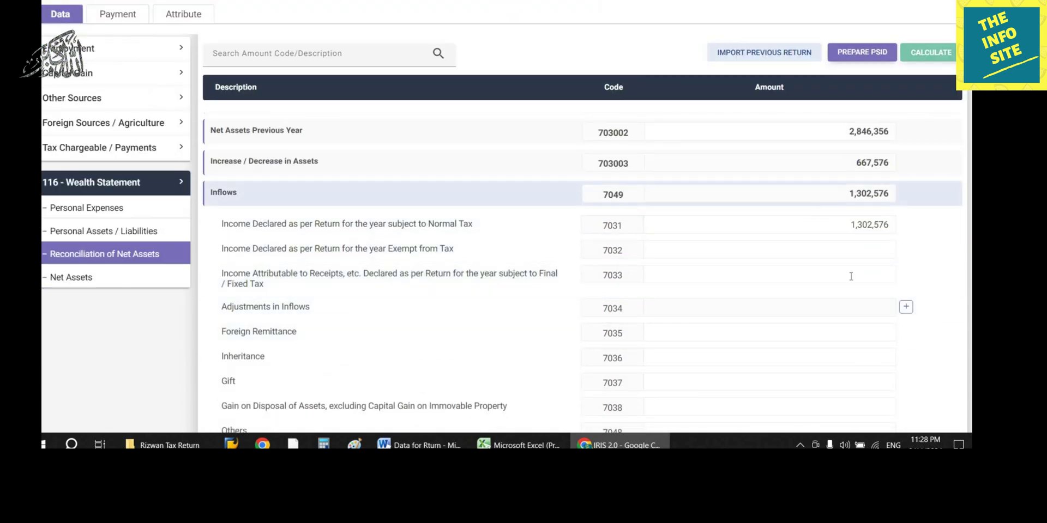
{"action": "scroll", "coordinate": [852, 277], "scroll_direction": "down", "scroll_amount": 5}
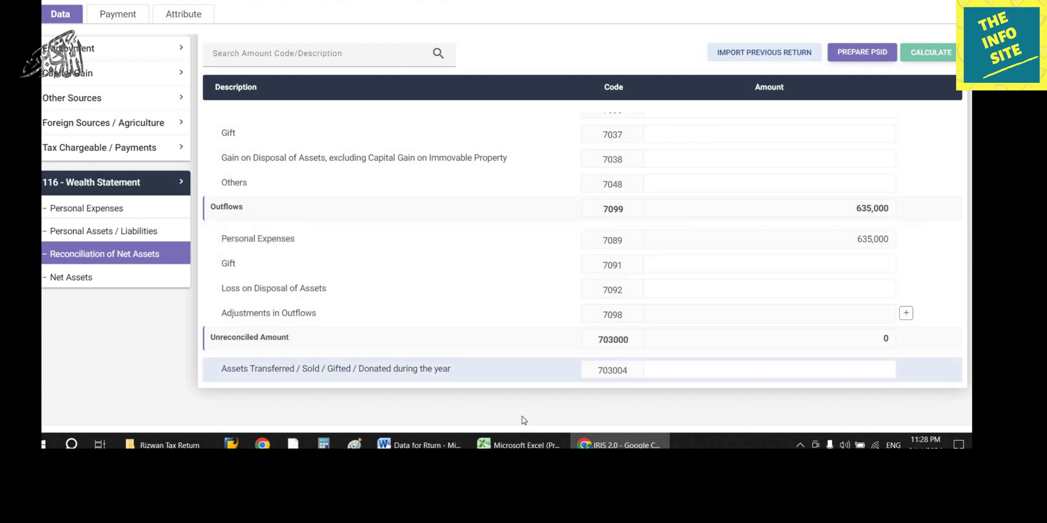
{"action": "left_click", "coordinate": [420, 444]}
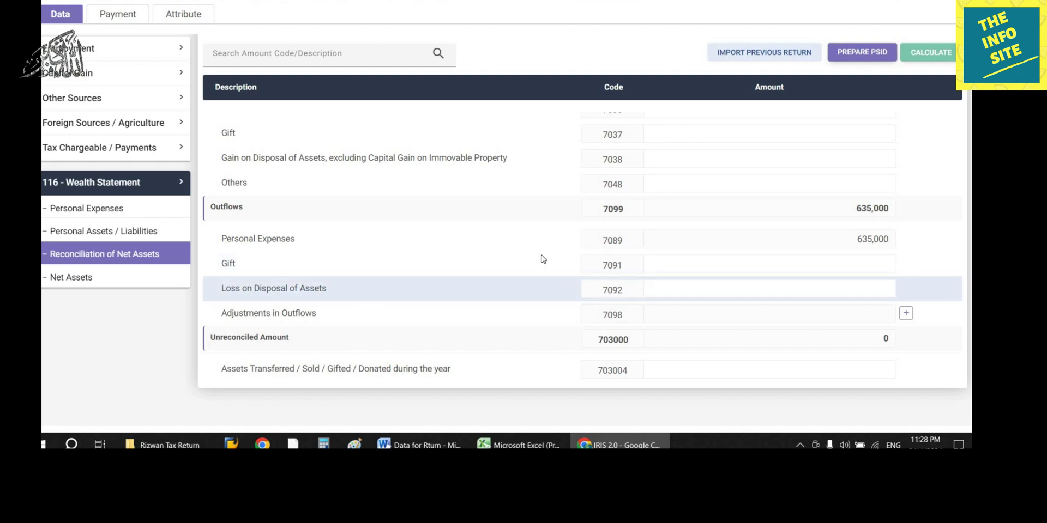
{"action": "left_click", "coordinate": [160, 232]}
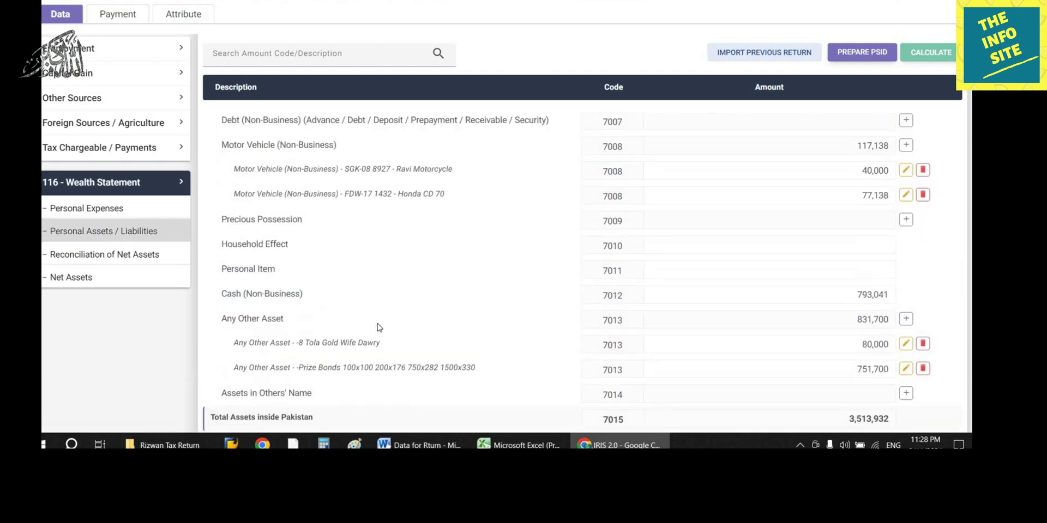
{"action": "scroll", "coordinate": [411, 296], "scroll_direction": "down", "scroll_amount": 6}
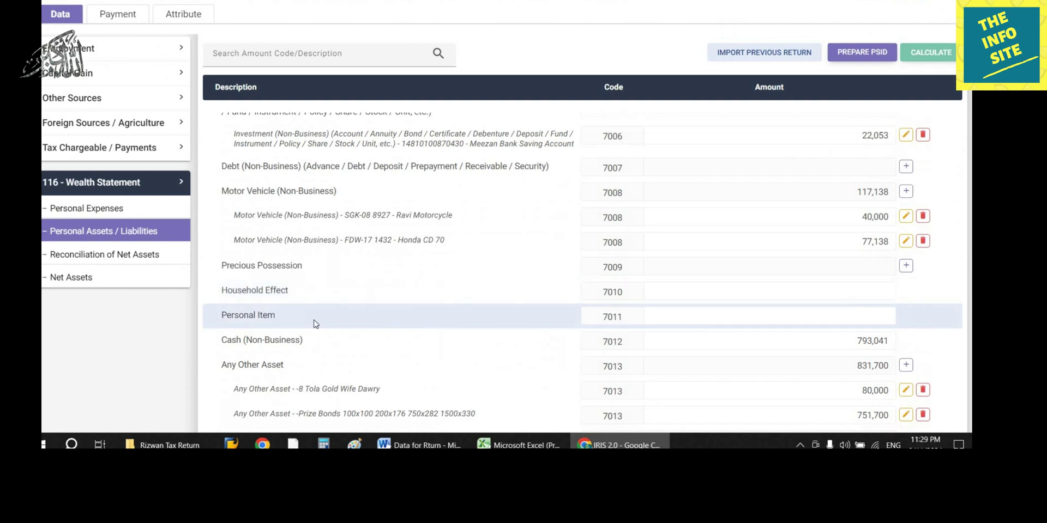
{"action": "scroll", "coordinate": [313, 322], "scroll_direction": "down", "scroll_amount": 1}
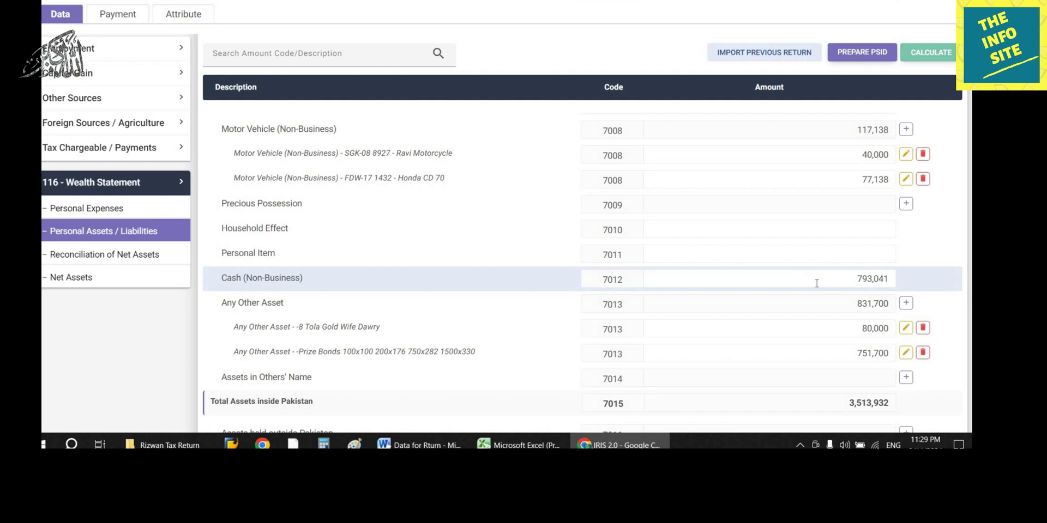
{"action": "left_click", "coordinate": [140, 261]}
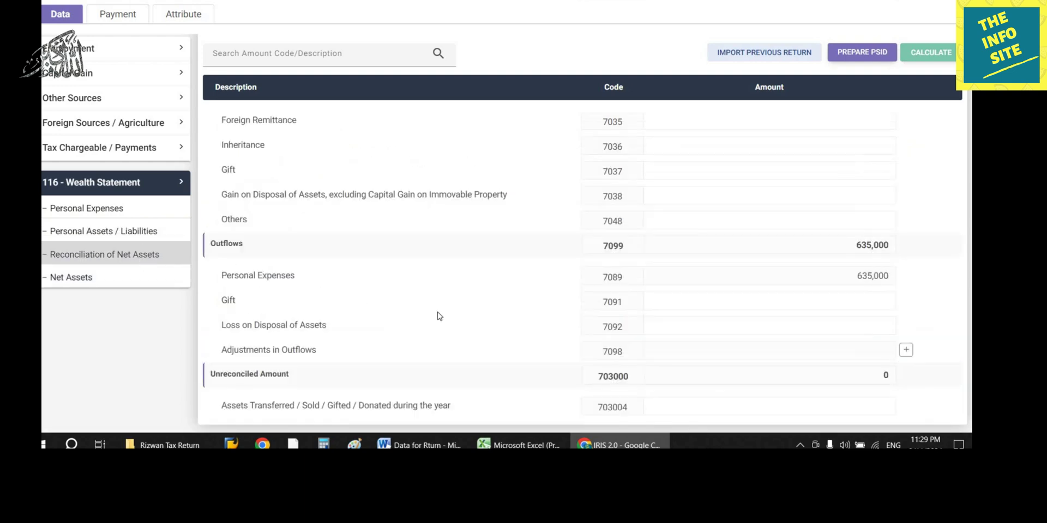
{"action": "scroll", "coordinate": [445, 315], "scroll_direction": "down", "scroll_amount": 1}
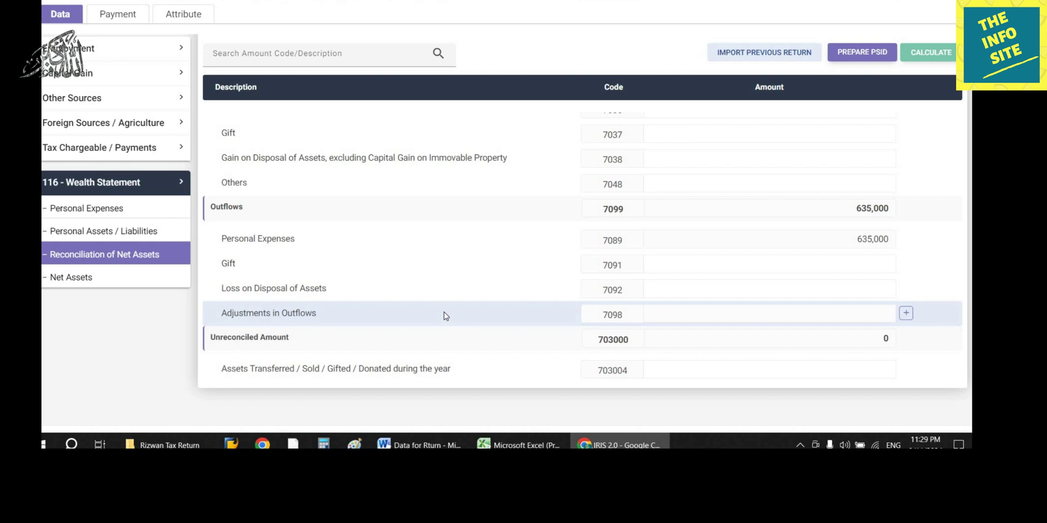
{"action": "scroll", "coordinate": [444, 312], "scroll_direction": "up", "scroll_amount": 8}
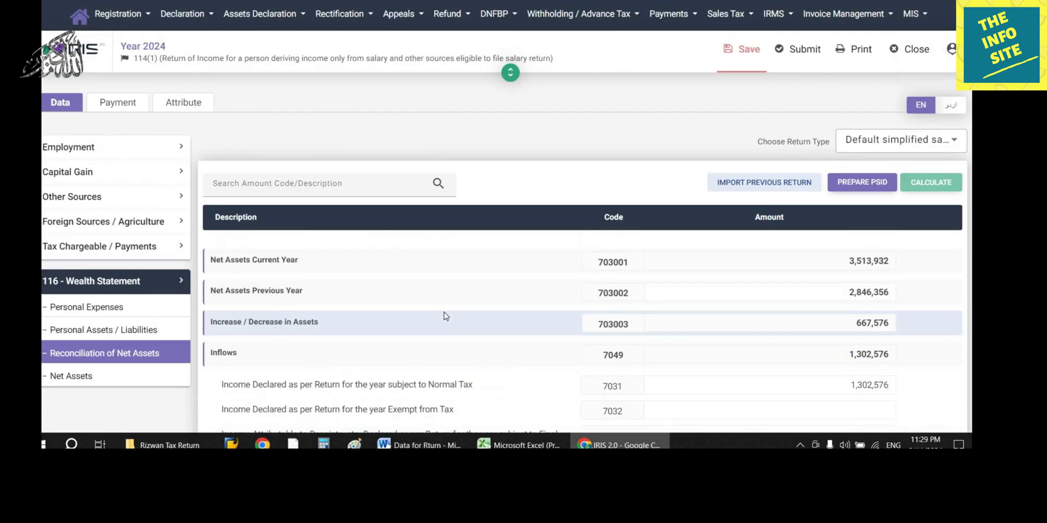
Step: Save the return and submit it with the four-digit PIN
{"action": "left_click", "coordinate": [745, 53]}
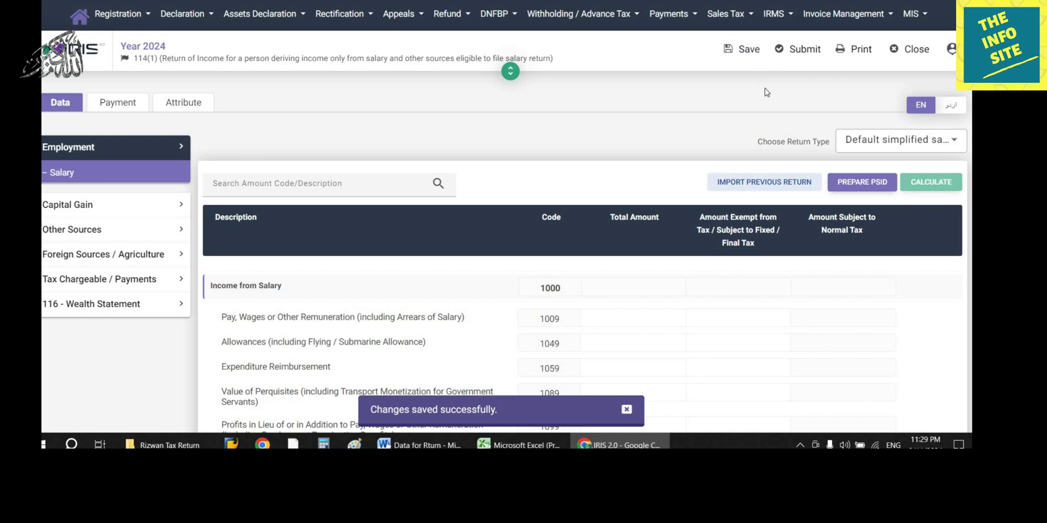
{"action": "left_click", "coordinate": [795, 53]}
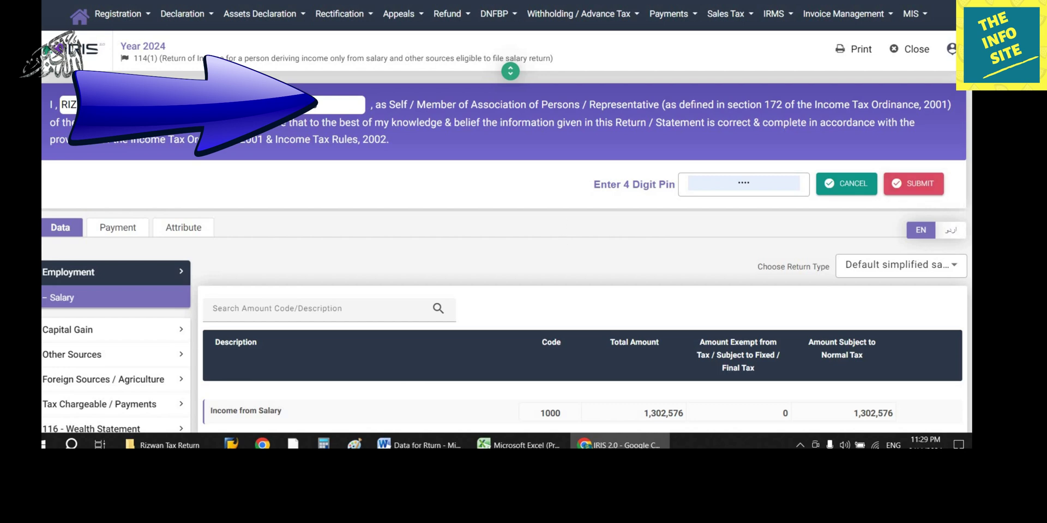
{"action": "key", "text": "alt+Tab"}
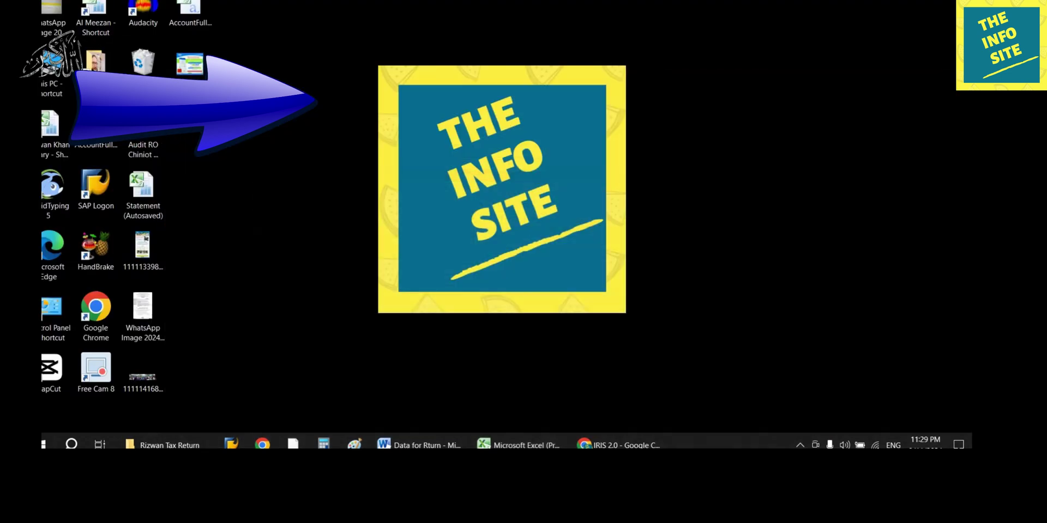